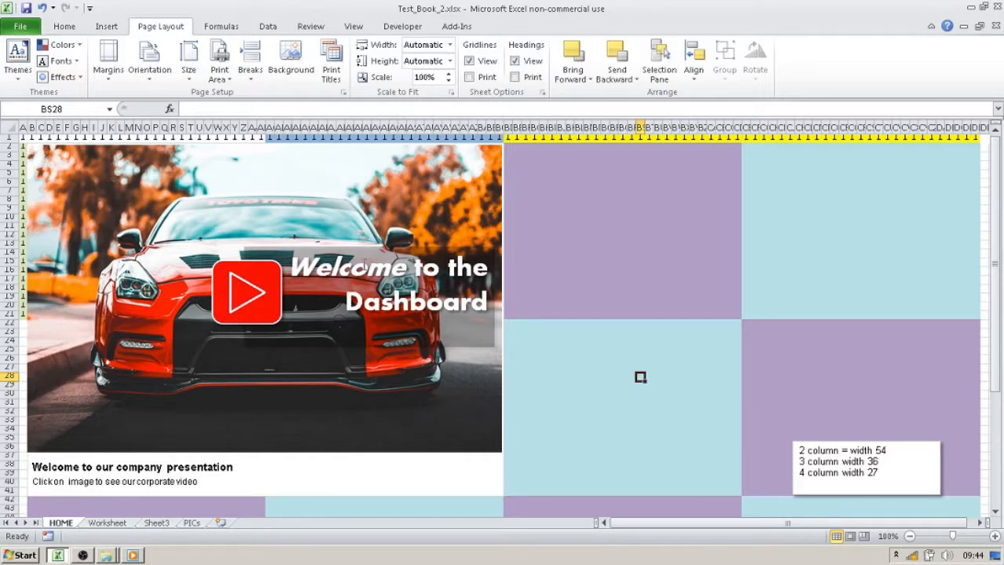
{"action": "left_click", "coordinate": [265, 219]}
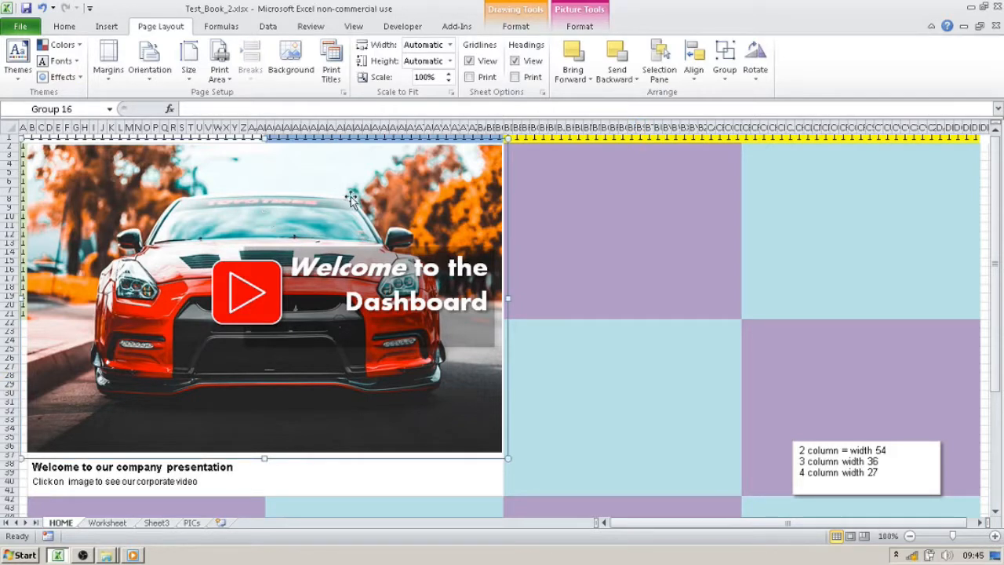
{"action": "left_click", "coordinate": [644, 182]}
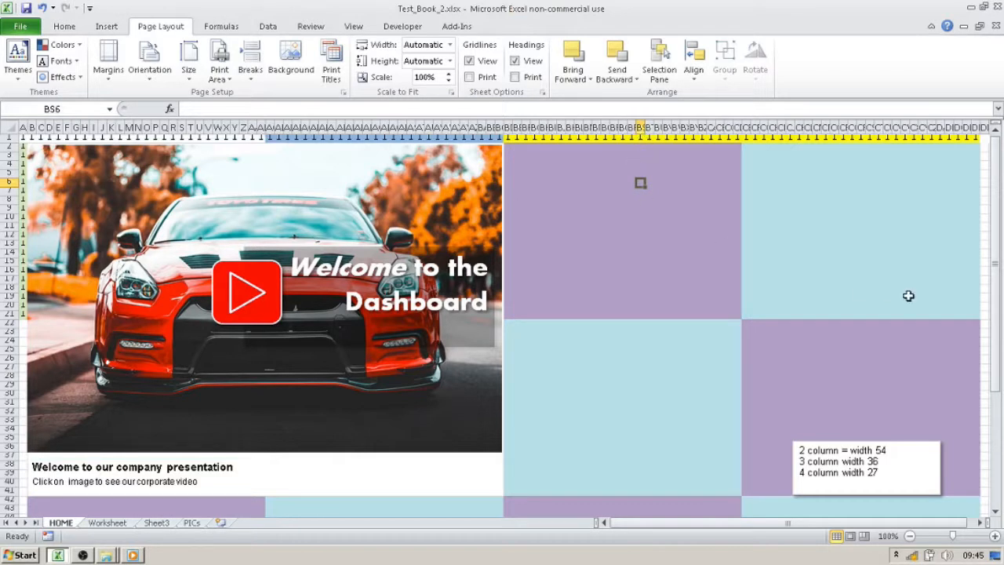
{"action": "scroll", "coordinate": [884, 287], "scroll_direction": "down", "scroll_amount": 2}
{"action": "scroll", "coordinate": [887, 289], "scroll_direction": "up", "scroll_amount": 2}
- Fill the purple block beside the car picture, starting at BD2 and spanning rows 2 to 21, with solid white
{"action": "left_click_drag", "start_coordinate": [507, 145], "coordinate": [734, 316]}
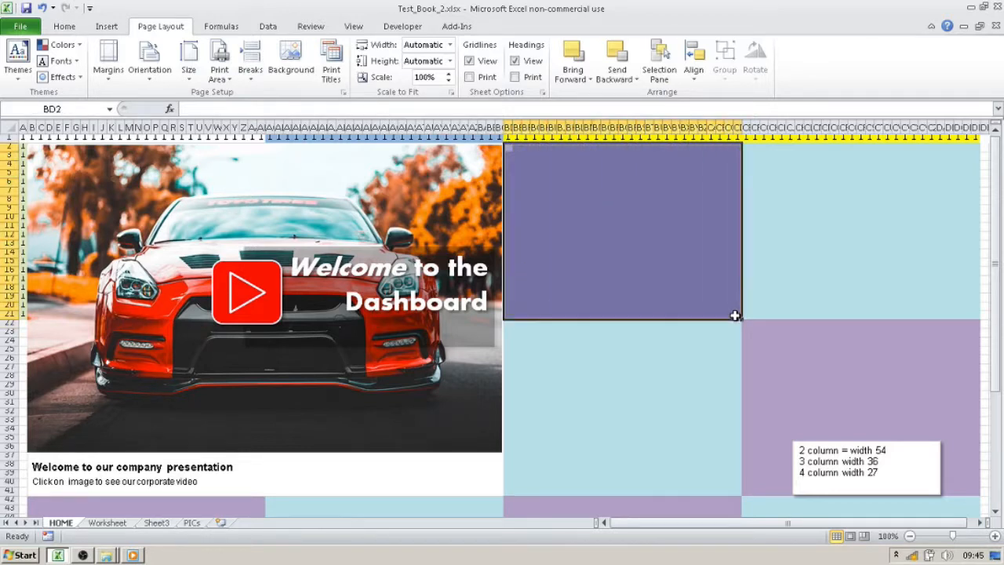
{"action": "right_click", "coordinate": [653, 253]}
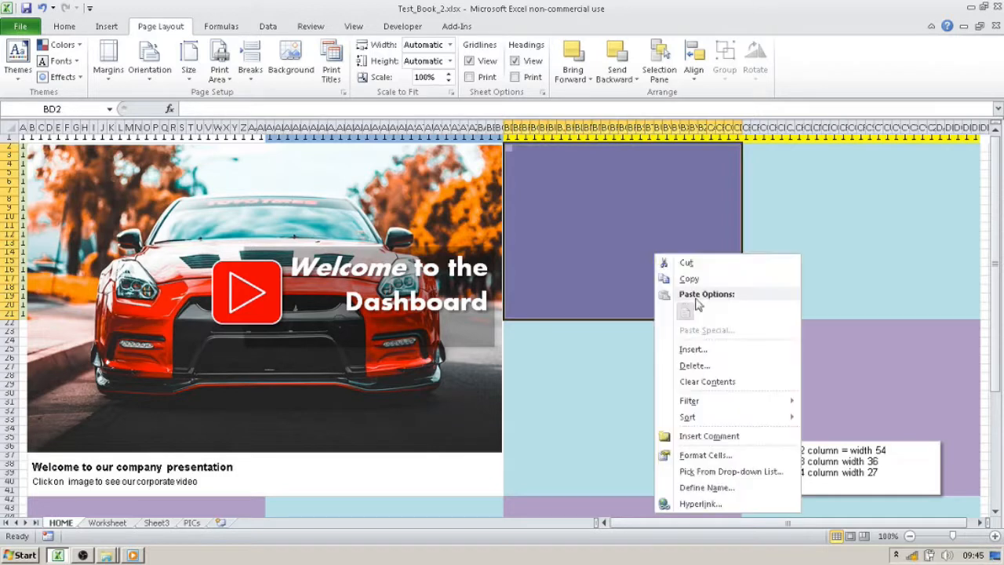
{"action": "left_click", "coordinate": [731, 450]}
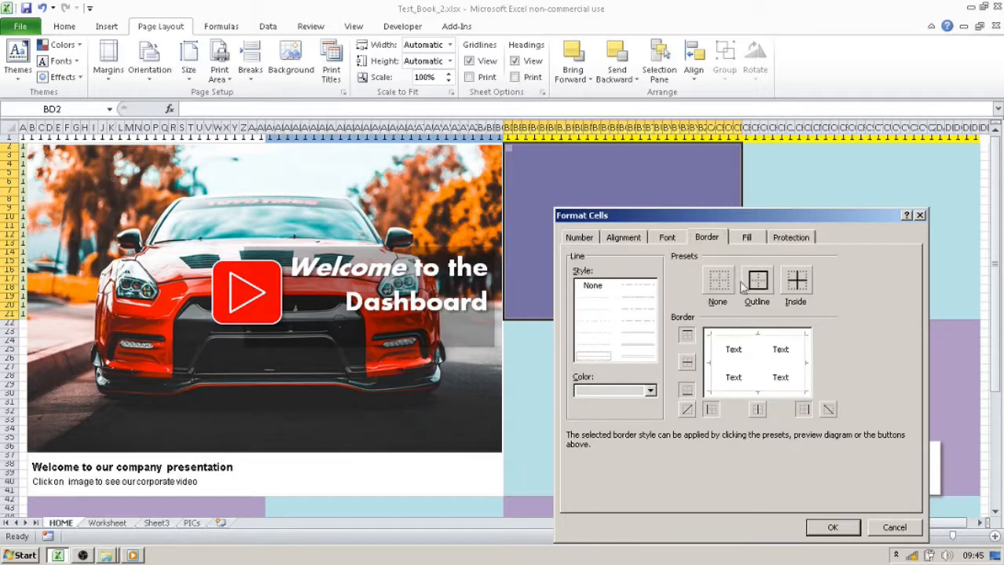
{"action": "left_click", "coordinate": [749, 239]}
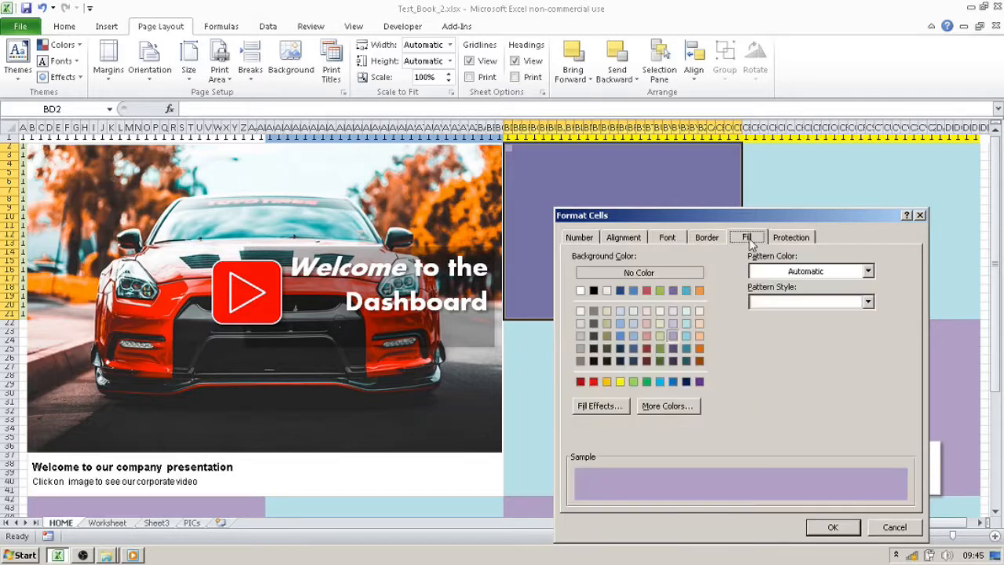
{"action": "left_click", "coordinate": [580, 290]}
{"action": "left_click", "coordinate": [846, 534]}
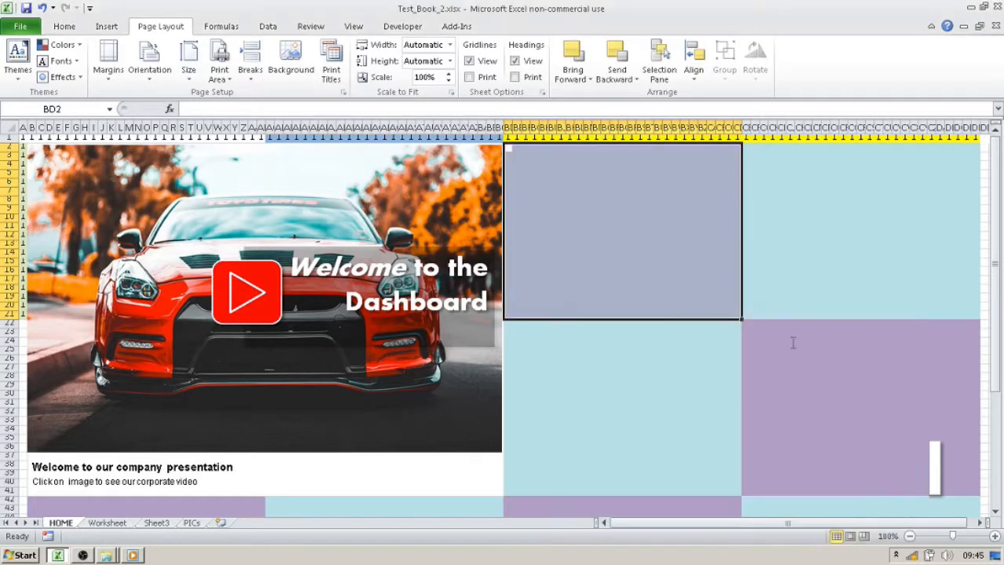
{"action": "left_click", "coordinate": [754, 252]}
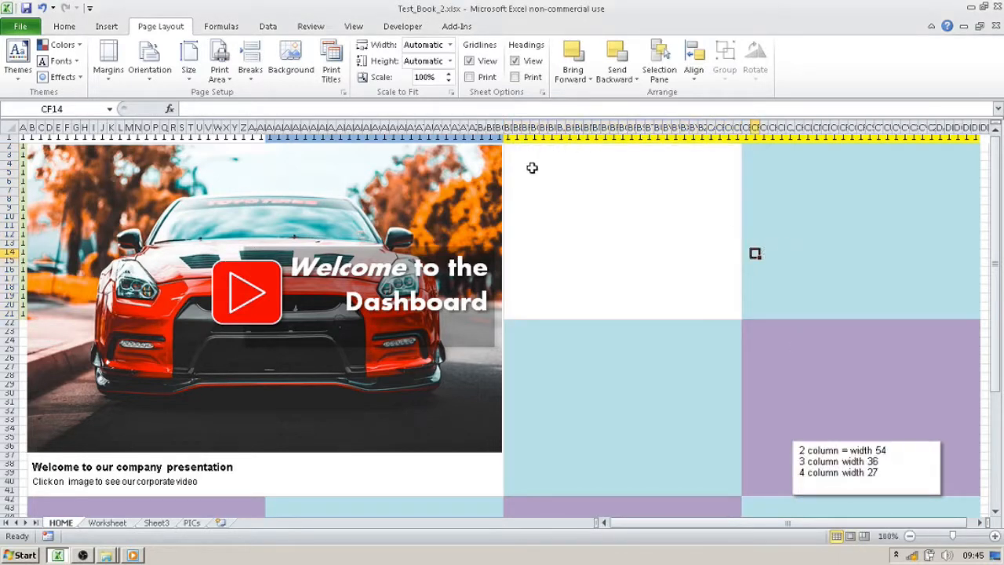
- Copy the white block's formatting with Format Painter onto the adjacent light-blue block in rows 2 to 21
{"action": "left_click_drag", "start_coordinate": [508, 147], "coordinate": [739, 316]}
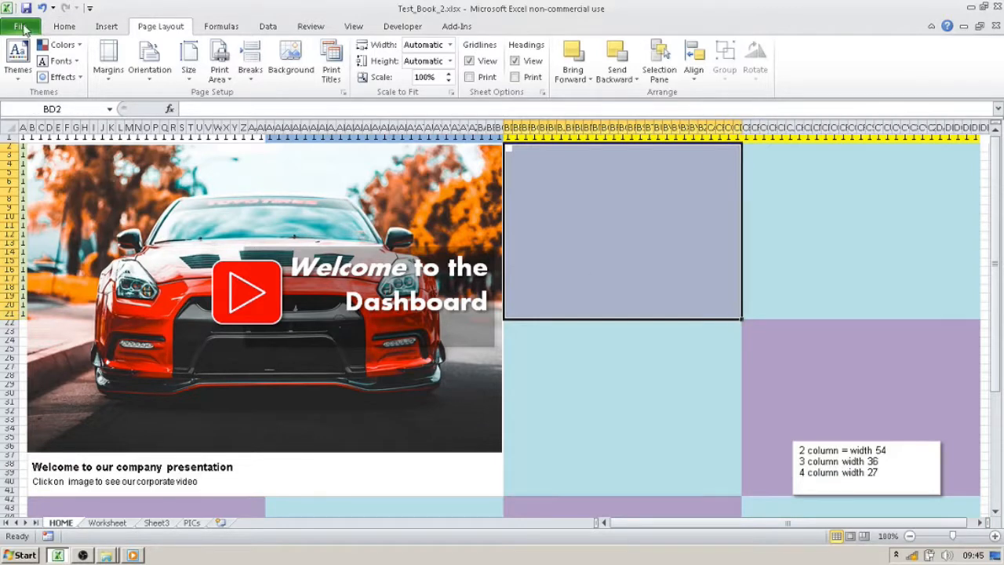
{"action": "left_click", "coordinate": [21, 27]}
{"action": "left_click", "coordinate": [63, 29]}
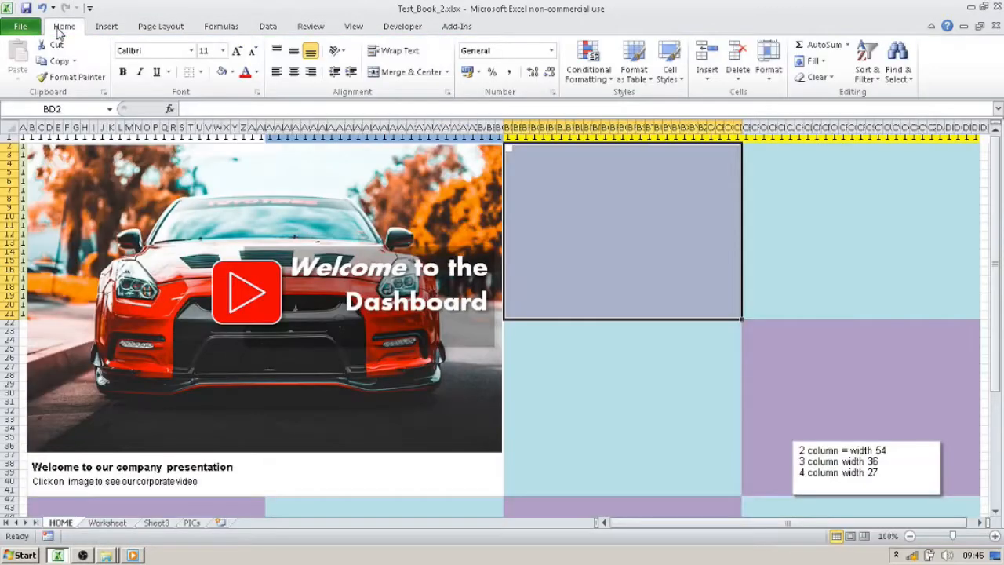
{"action": "left_click", "coordinate": [73, 77]}
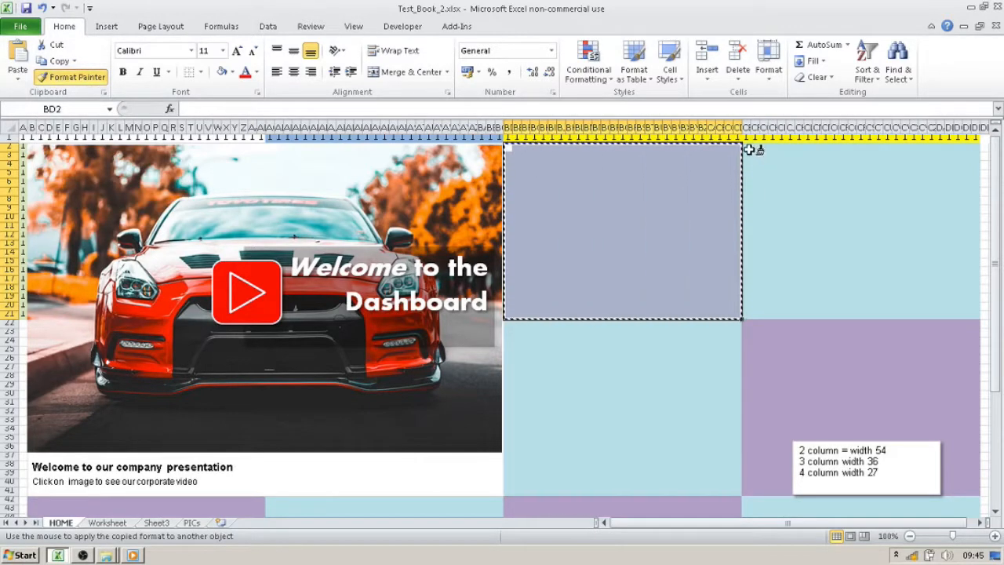
{"action": "mouse_move", "coordinate": [748, 146]}
{"action": "left_mouse_down"}
{"action": "mouse_move", "coordinate": [841, 247]}
{"action": "mouse_move", "coordinate": [977, 300]}
{"action": "mouse_move", "coordinate": [977, 316]}
{"action": "left_mouse_up"}
- Copy the formatting of the two white upper blocks onto the four blocks below them, from BD22 down to row 61
{"action": "left_click_drag", "start_coordinate": [506, 147], "coordinate": [972, 317]}
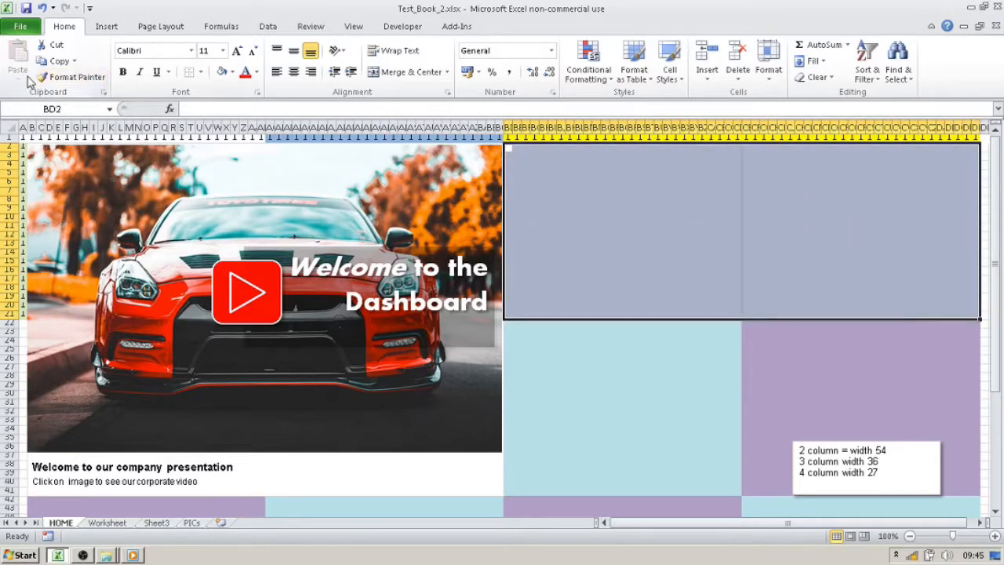
{"action": "left_click", "coordinate": [72, 77]}
{"action": "scroll", "coordinate": [758, 228], "scroll_direction": "down", "scroll_amount": 1}
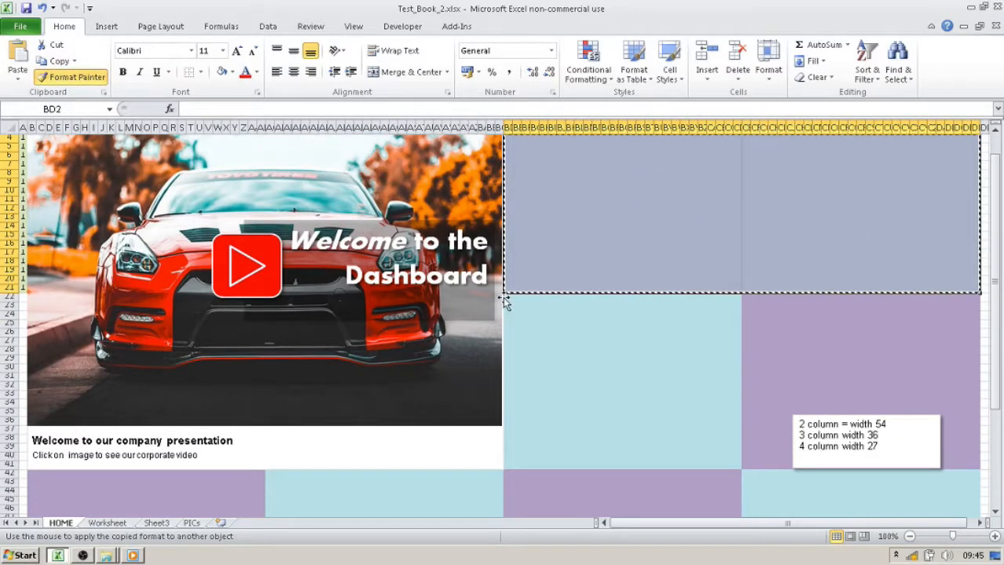
{"action": "mouse_move", "coordinate": [510, 296]}
{"action": "left_mouse_down"}
{"action": "mouse_move", "coordinate": [976, 471]}
{"action": "mouse_move", "coordinate": [974, 505]}
{"action": "mouse_move", "coordinate": [951, 501]}
{"action": "left_mouse_up"}
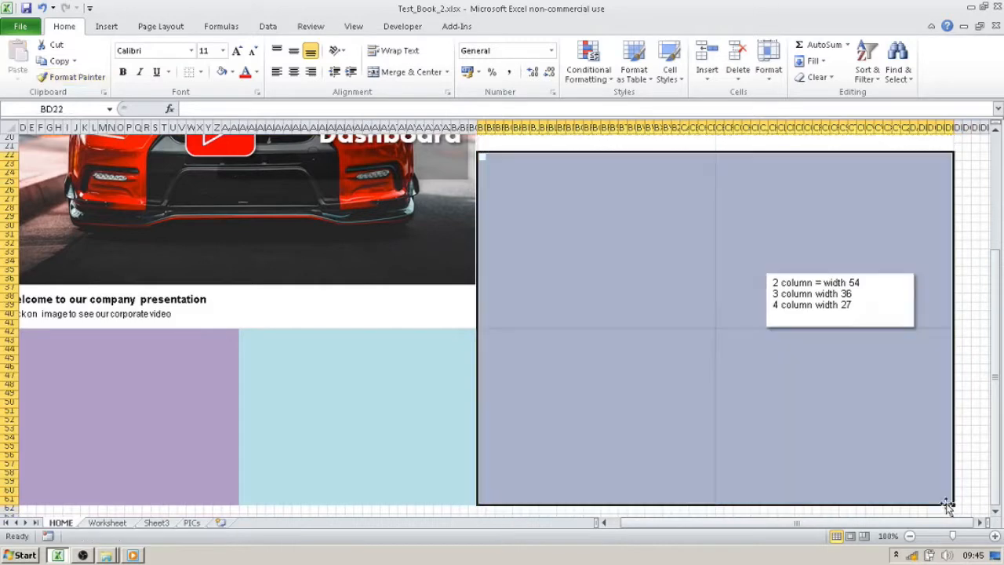
- Copy the formatting of the two blocks starting at BD42 onto the purple and light-blue blocks below the picture caption
{"action": "left_click", "coordinate": [649, 385]}
{"action": "mouse_move", "coordinate": [481, 331]}
{"action": "left_mouse_down"}
{"action": "mouse_move", "coordinate": [973, 483]}
{"action": "mouse_move", "coordinate": [950, 500]}
{"action": "left_mouse_up"}
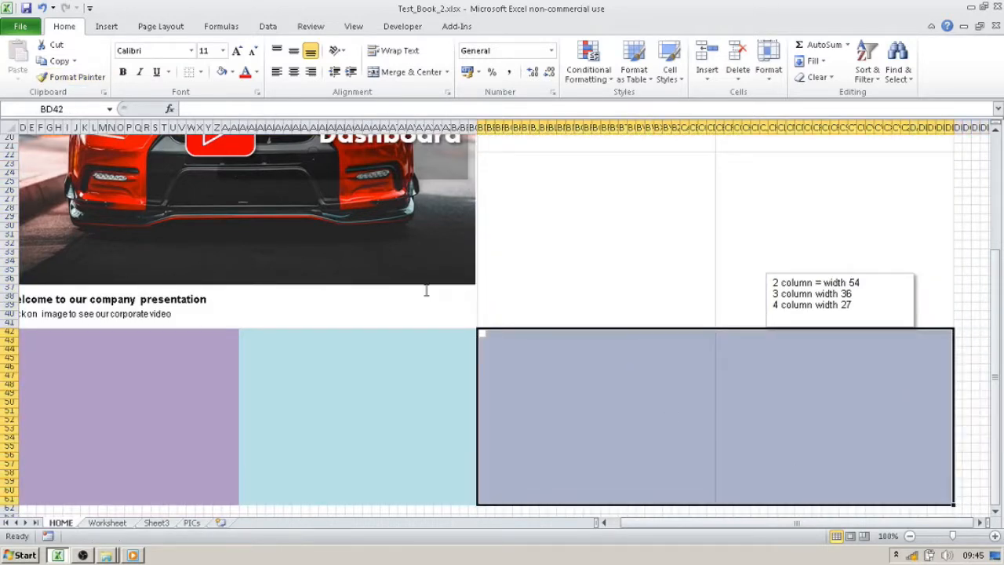
{"action": "left_click", "coordinate": [70, 77]}
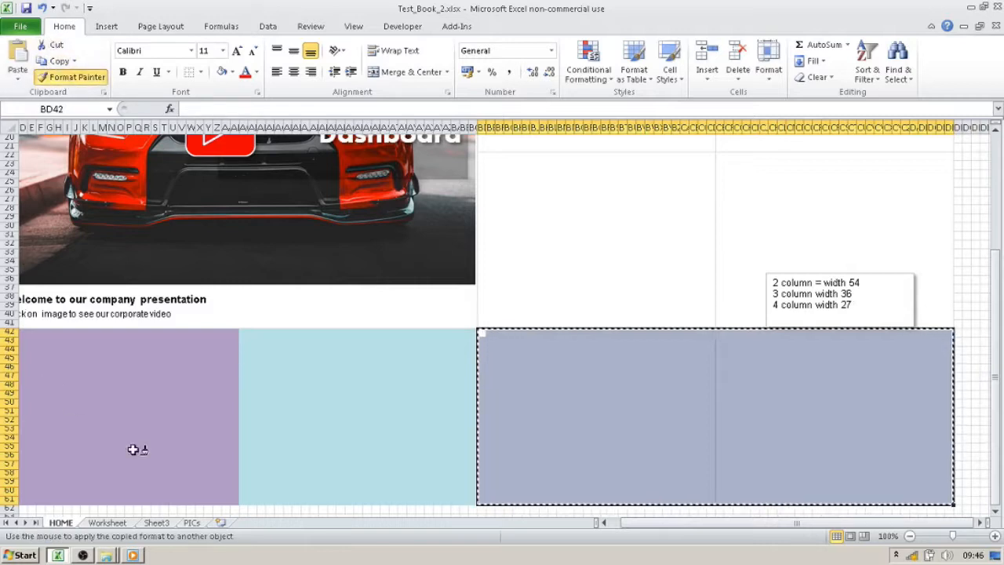
{"action": "left_click_drag", "start_coordinate": [633, 524], "coordinate": [607, 522]}
{"action": "left_click_drag", "start_coordinate": [35, 332], "coordinate": [502, 500]}
{"action": "left_click", "coordinate": [692, 446]}
- Turn off the gridlines on the HOME sheet
{"action": "scroll", "coordinate": [682, 414], "scroll_direction": "up", "scroll_amount": 7}
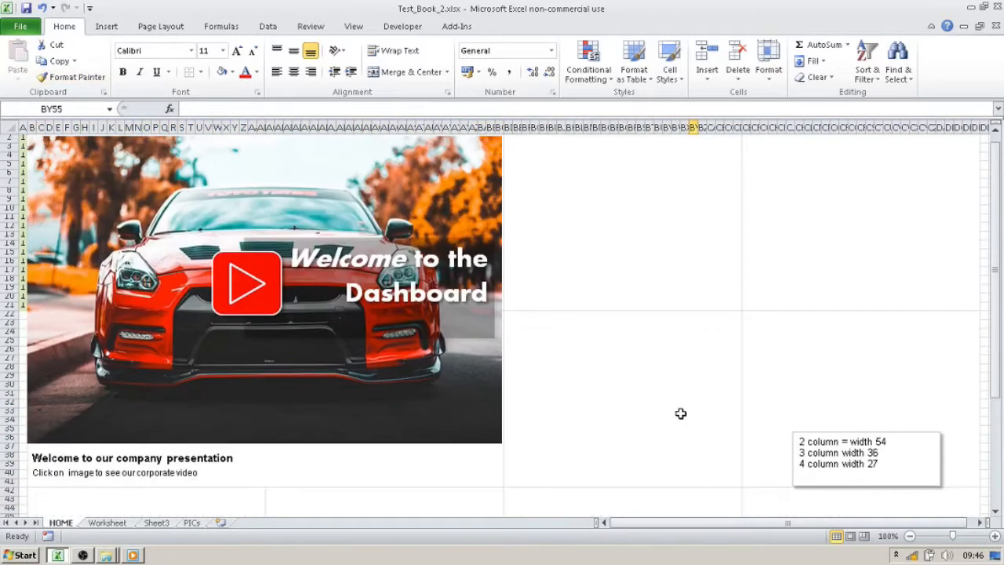
{"action": "scroll", "coordinate": [598, 392], "scroll_direction": "down", "scroll_amount": 4}
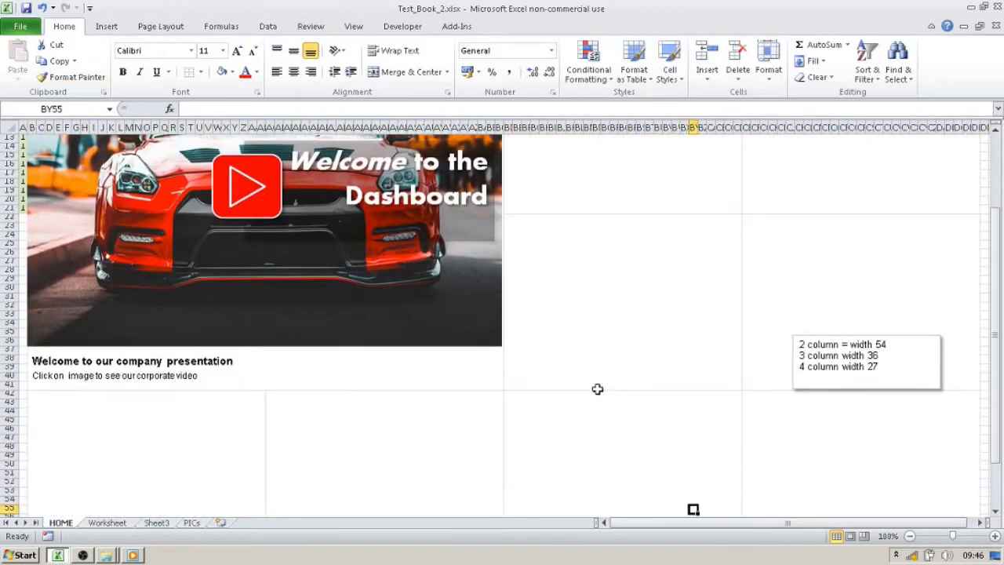
{"action": "scroll", "coordinate": [604, 383], "scroll_direction": "down", "scroll_amount": 6}
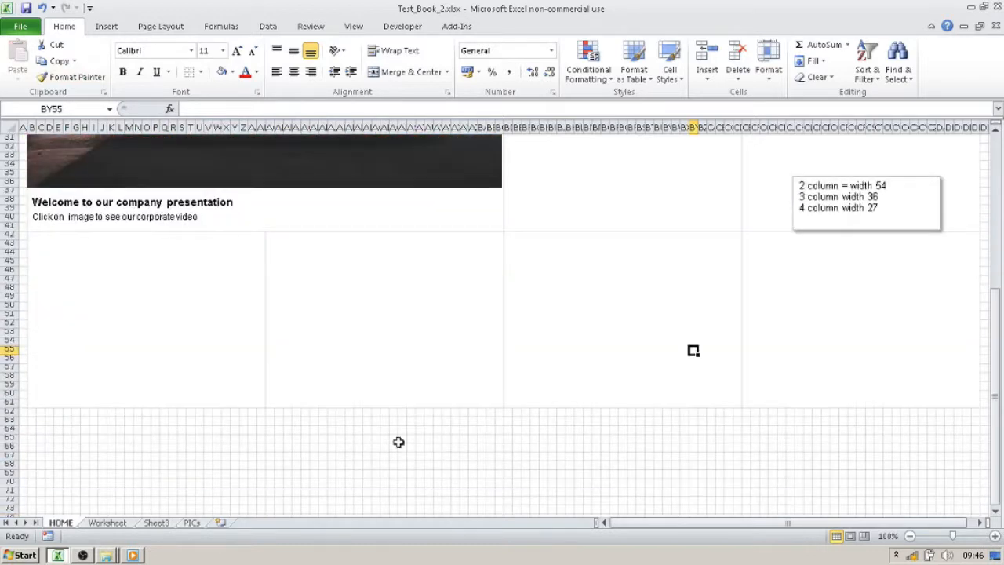
{"action": "left_click", "coordinate": [323, 451]}
{"action": "left_click", "coordinate": [463, 469]}
{"action": "scroll", "coordinate": [369, 459], "scroll_direction": "down", "scroll_amount": 6}
{"action": "scroll", "coordinate": [372, 461], "scroll_direction": "up", "scroll_amount": 6}
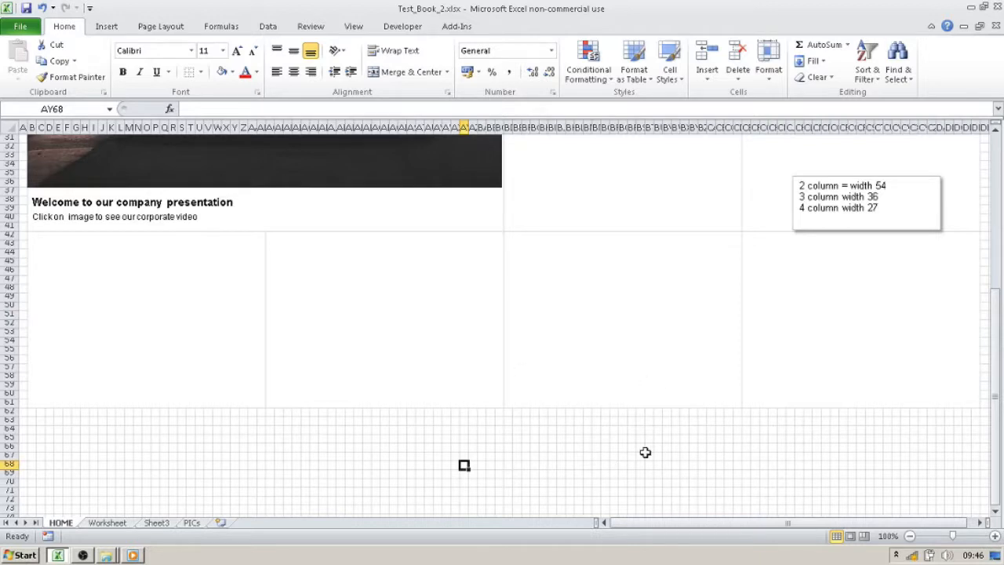
{"action": "scroll", "coordinate": [645, 453], "scroll_direction": "up", "scroll_amount": 10}
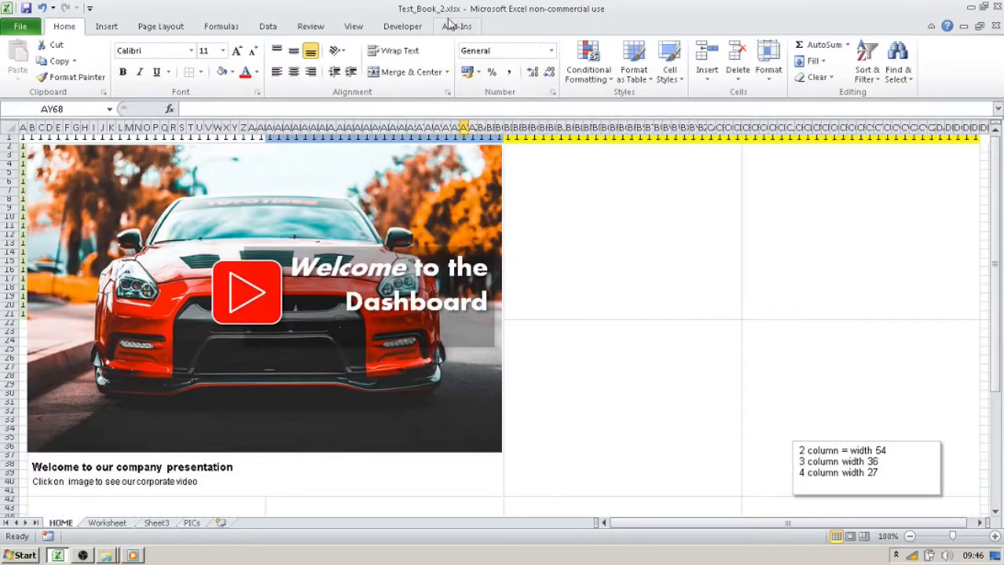
{"action": "left_click", "coordinate": [354, 27]}
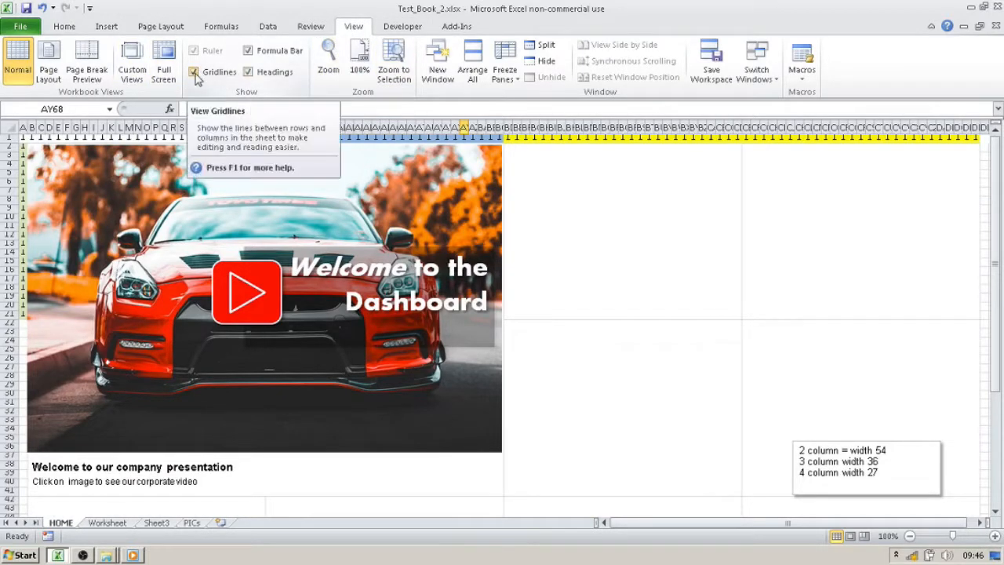
{"action": "left_click", "coordinate": [194, 72]}
{"action": "left_click", "coordinate": [851, 226]}
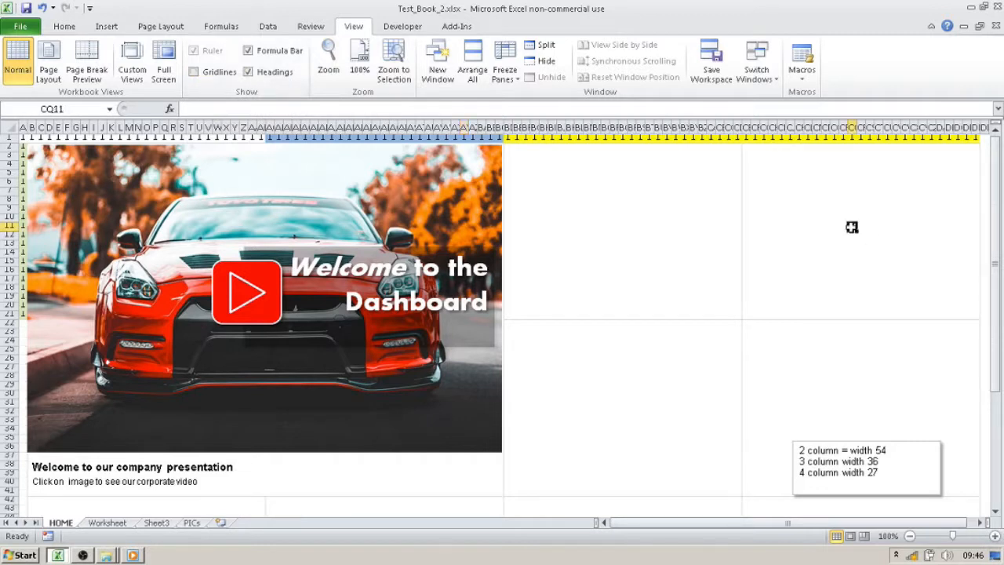
{"action": "left_click", "coordinate": [9, 139]}
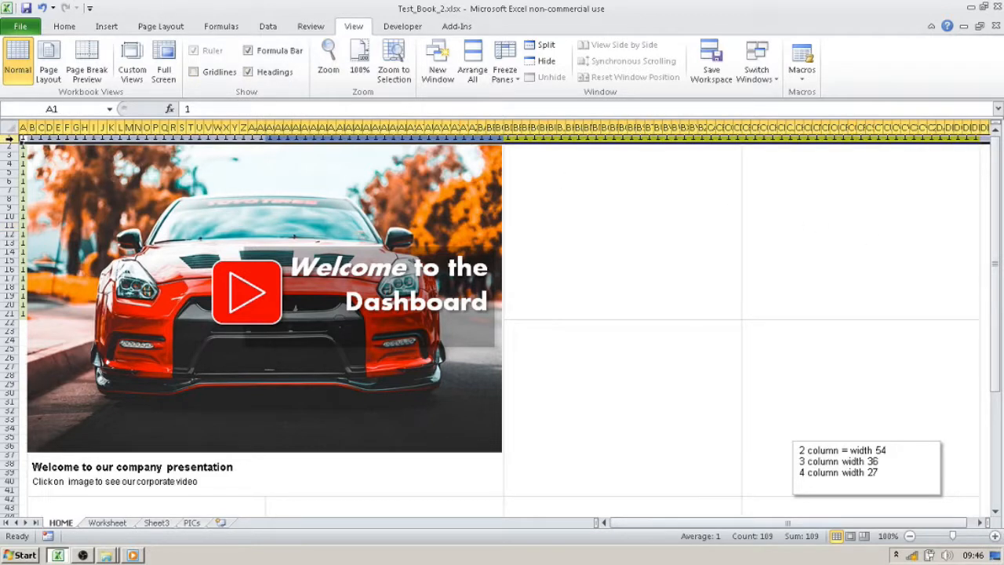
{"action": "left_click", "coordinate": [895, 252]}
- Shorten the "Welcome to our company presentation" caption text box below the car picture from its right edge
{"action": "scroll", "coordinate": [888, 253], "scroll_direction": "down", "scroll_amount": 3}
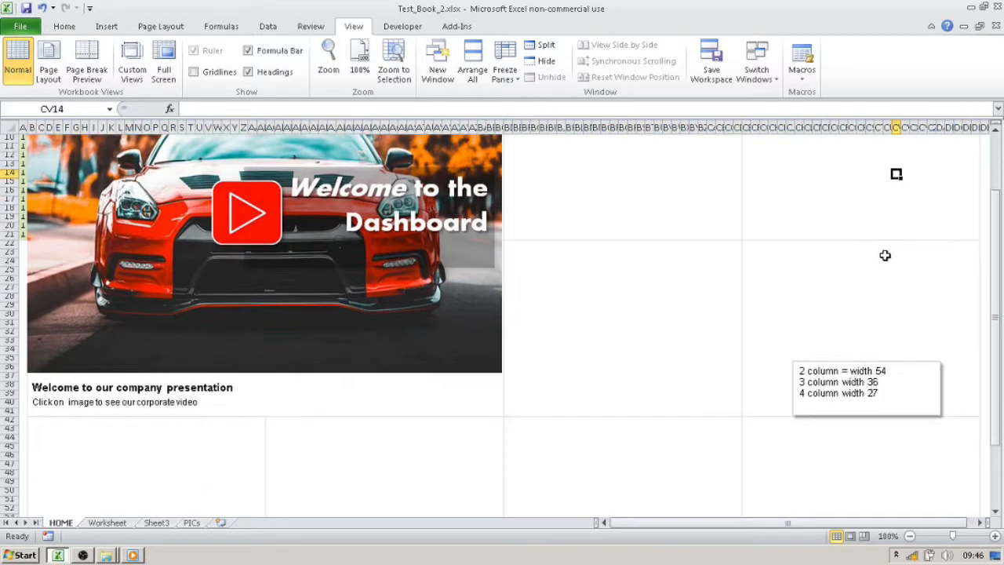
{"action": "left_click", "coordinate": [199, 387]}
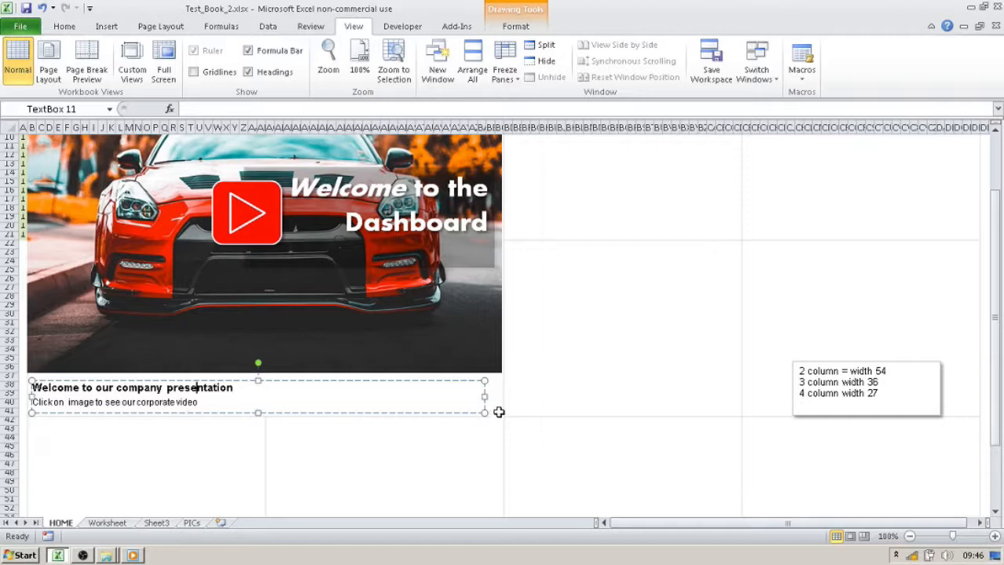
{"action": "left_click_drag", "start_coordinate": [485, 397], "coordinate": [424, 396]}
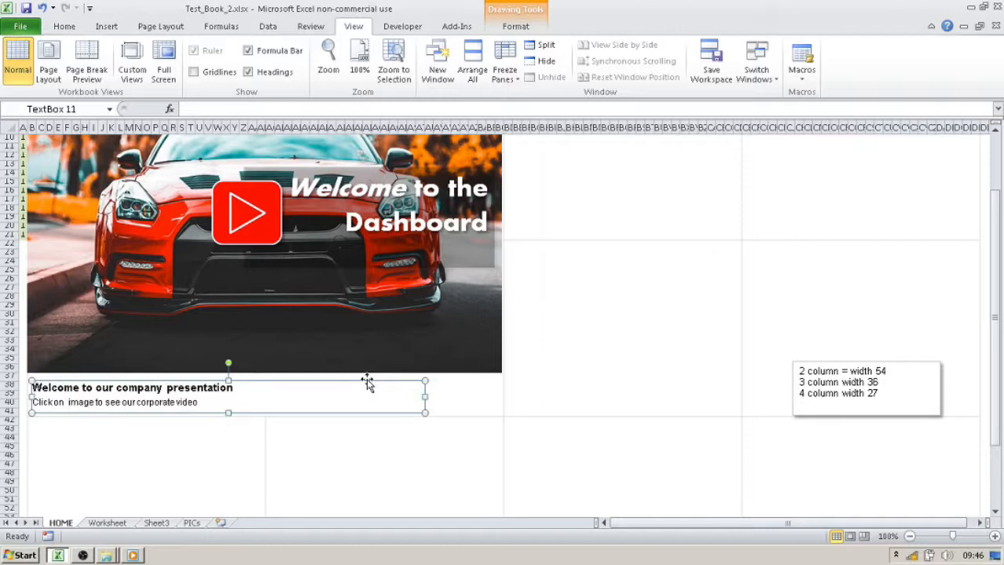
{"action": "left_click", "coordinate": [749, 279]}
- Paste a copy of the caption text box at cell BE18 in the block beside the picture
{"action": "scroll", "coordinate": [740, 298], "scroll_direction": "up", "scroll_amount": 3}
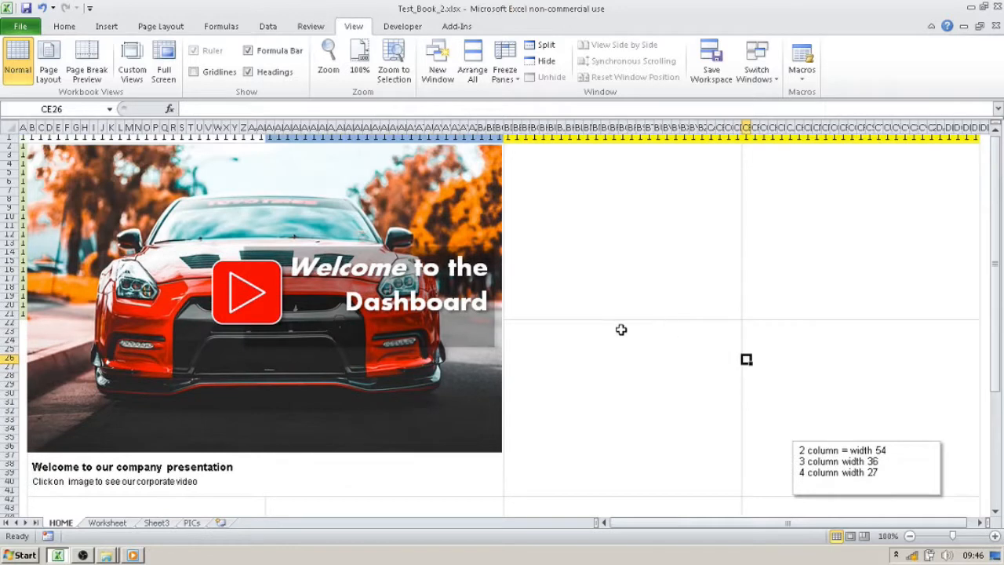
{"action": "left_click", "coordinate": [533, 281]}
{"action": "left_click", "coordinate": [517, 289]}
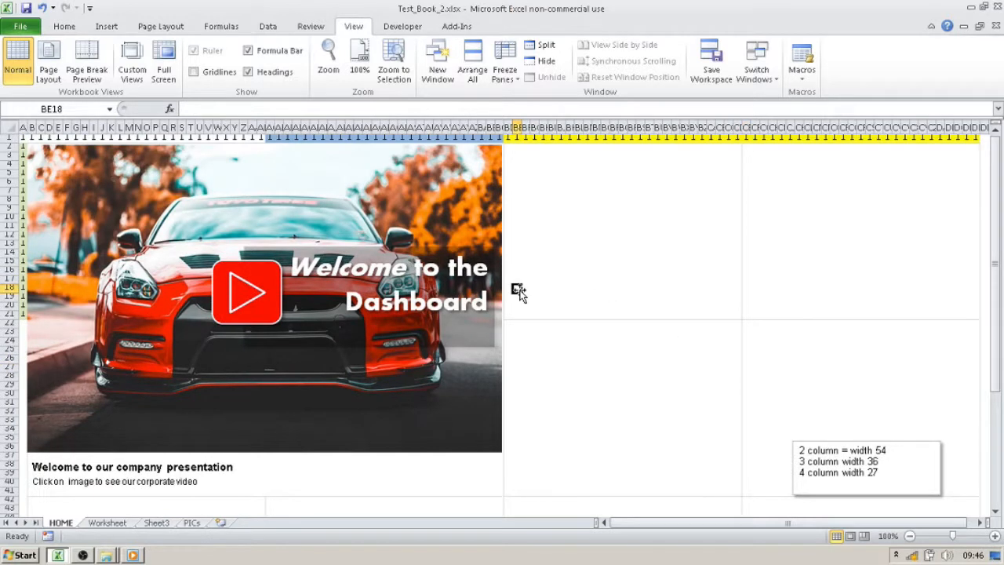
{"action": "key", "text": "ctrl+v"}
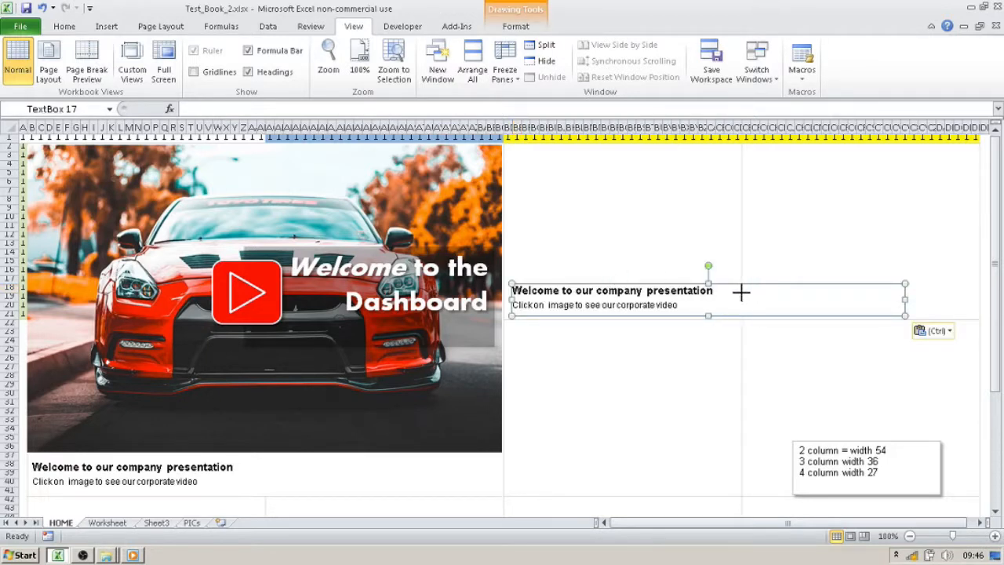
- Narrow the pasted caption to fit within its block and position it just inside the block's left border
{"action": "left_click_drag", "start_coordinate": [745, 306], "coordinate": [737, 299]}
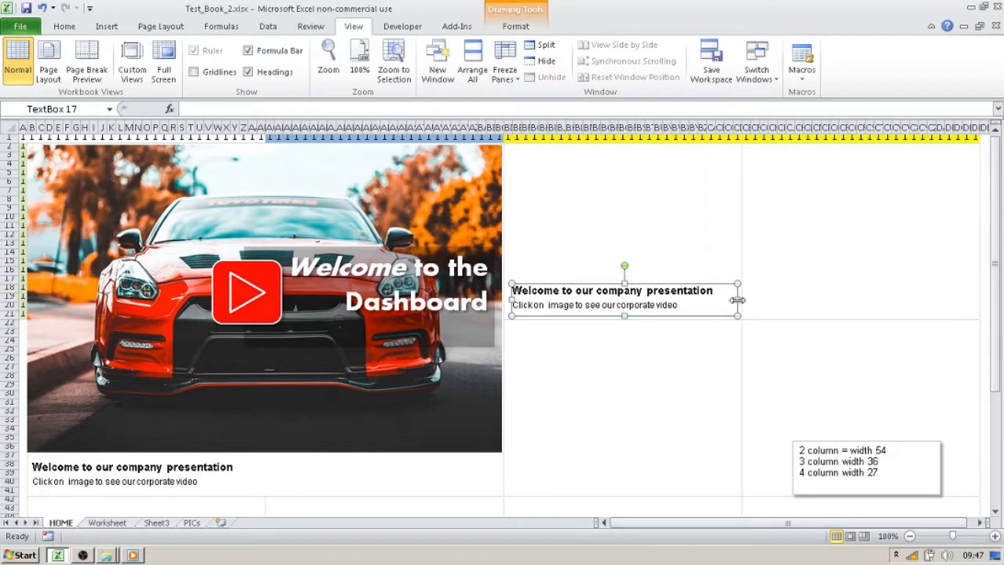
{"action": "left_click_drag", "start_coordinate": [665, 283], "coordinate": [657, 281]}
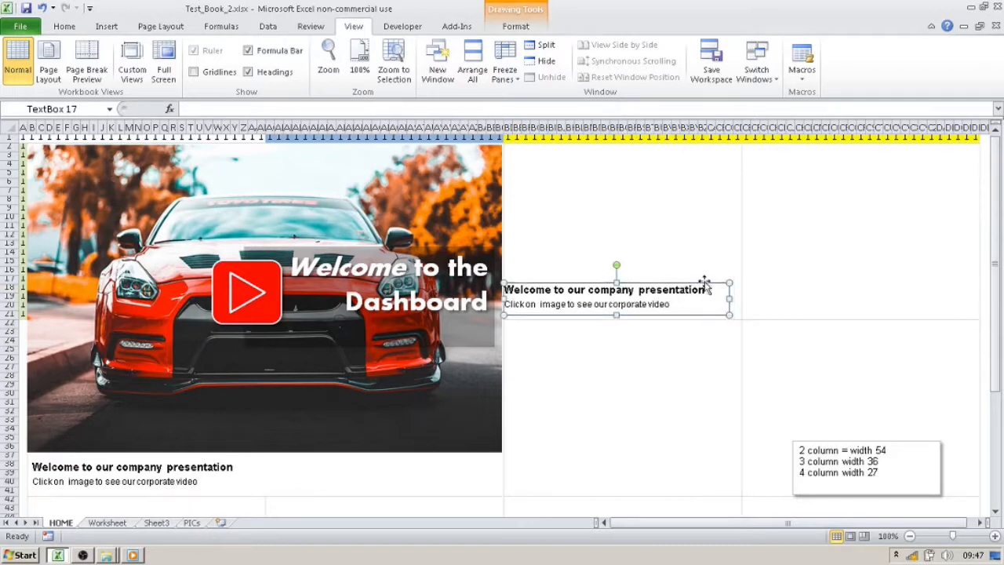
{"action": "left_click", "coordinate": [912, 243]}
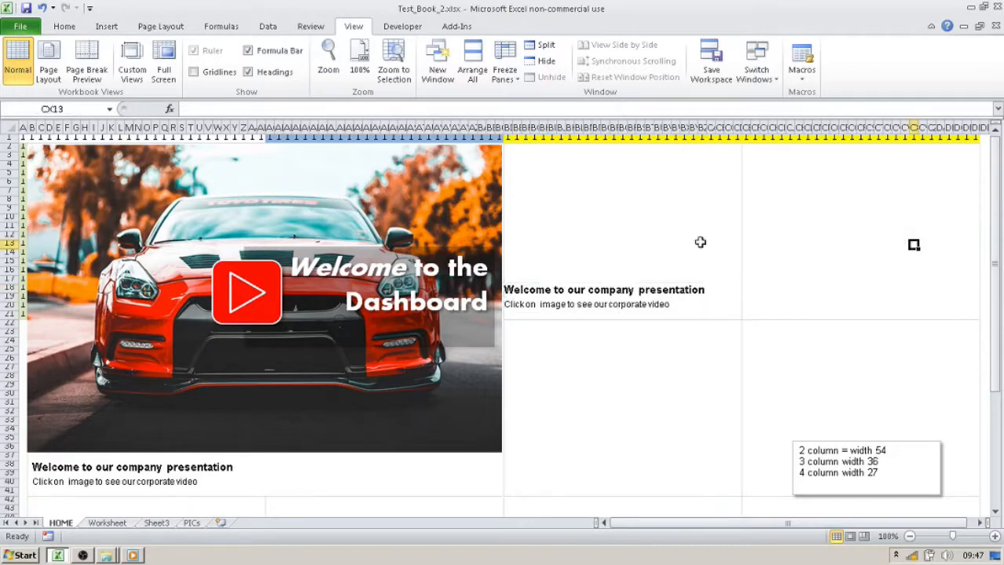
{"action": "left_click", "coordinate": [666, 289]}
{"action": "key", "text": "Right"}
{"action": "key", "text": "Right"}
{"action": "key", "text": "Right"}
{"action": "key", "text": "Right"}
{"action": "key", "text": "Right"}
{"action": "key", "text": "Right"}
{"action": "key", "text": "Right"}
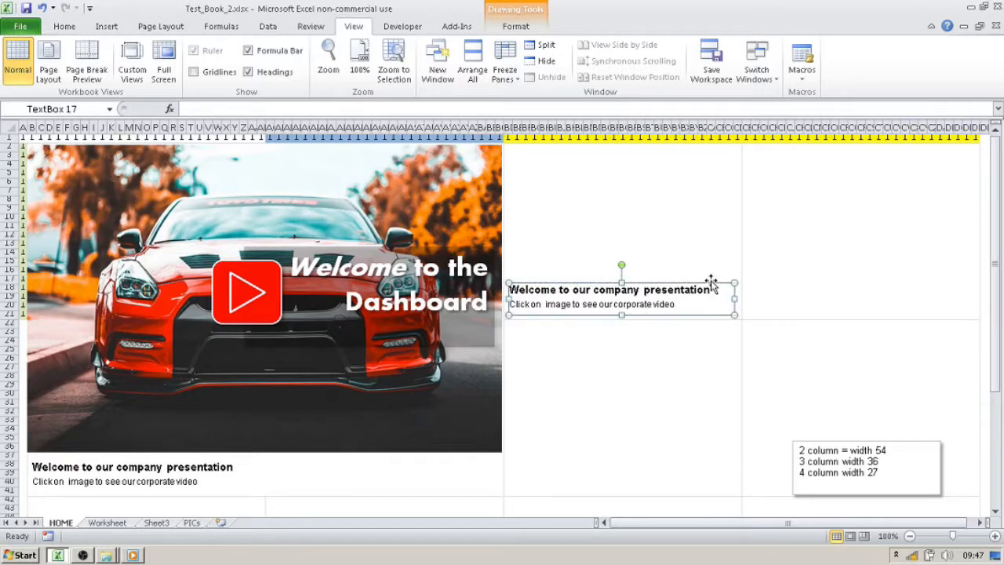
{"action": "left_click", "coordinate": [773, 246]}
- Duplicate the caption text box beside the picture and align the copy inside the upper-right block, level with the original caption
{"action": "left_click", "coordinate": [663, 300]}
{"action": "key", "text": "ctrl+d"}
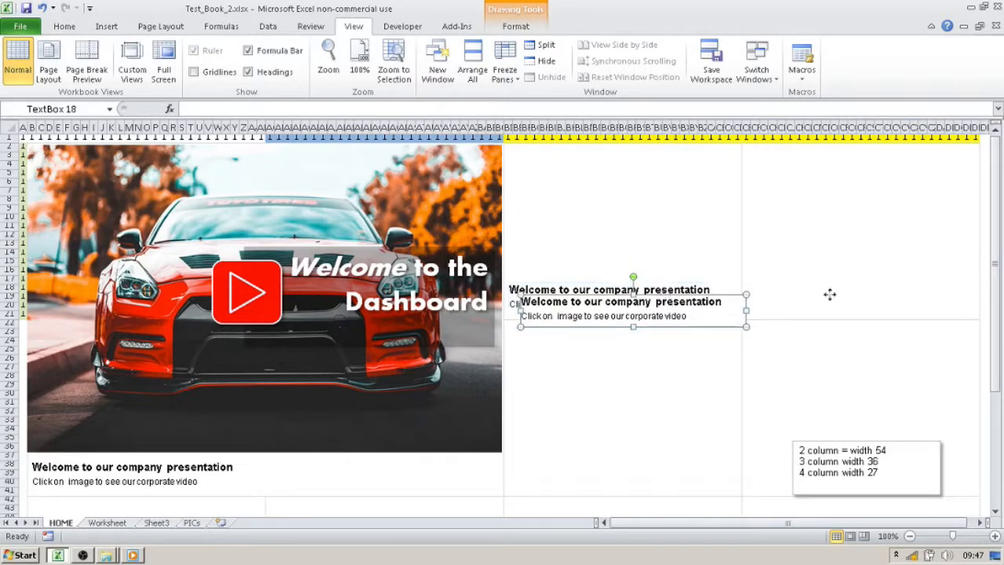
{"action": "left_click_drag", "start_coordinate": [884, 276], "coordinate": [894, 277]}
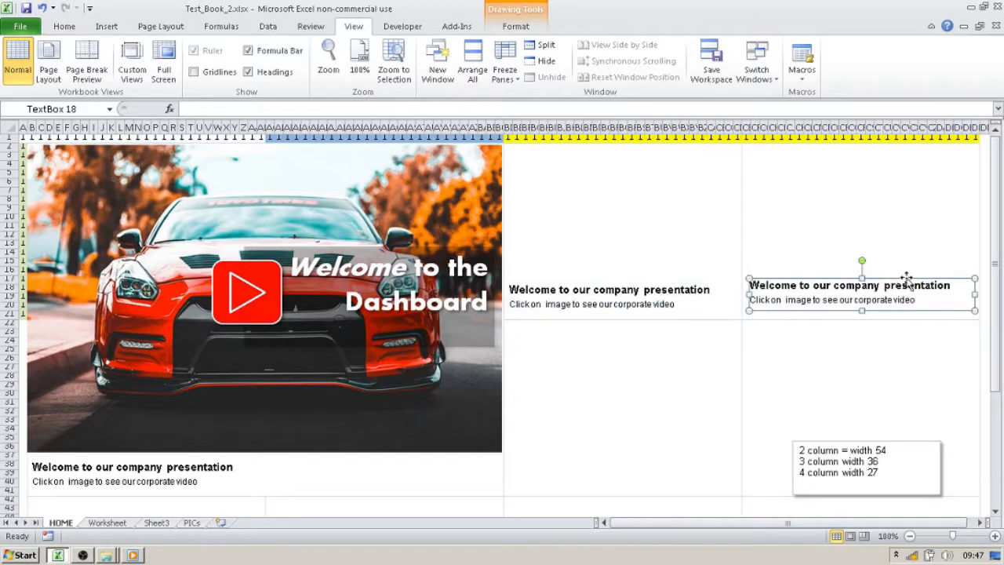
{"action": "key", "text": "Down"}
{"action": "key", "text": "Down"}
{"action": "key", "text": "Down"}
{"action": "key", "text": "Down"}
{"action": "key", "text": "Left"}
{"action": "key", "text": "Left"}
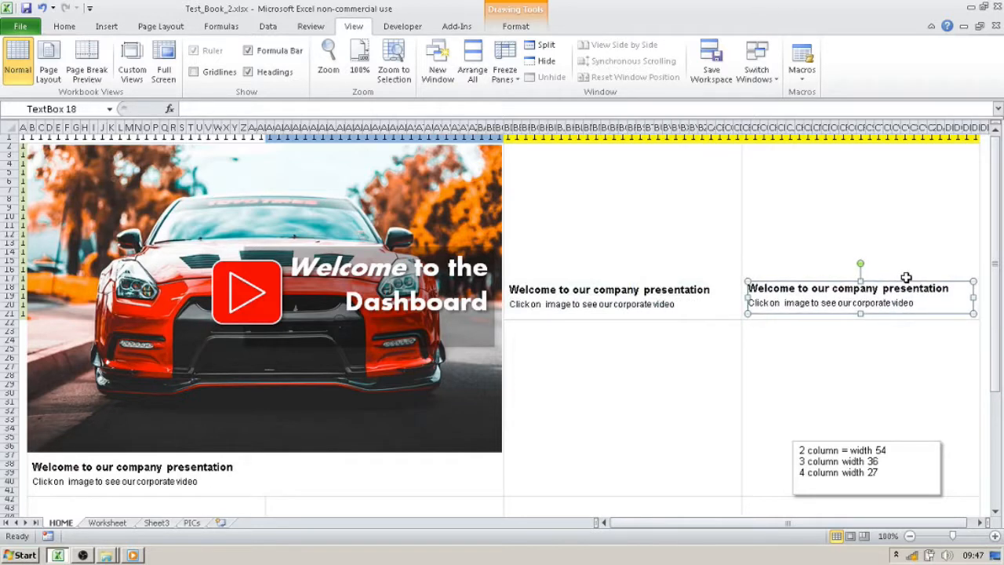
- Copy the caption beside the picture into the block below it and position it just inside that block's left border, near the bottom
{"action": "left_click", "coordinate": [686, 323]}
{"action": "left_click", "coordinate": [638, 284]}
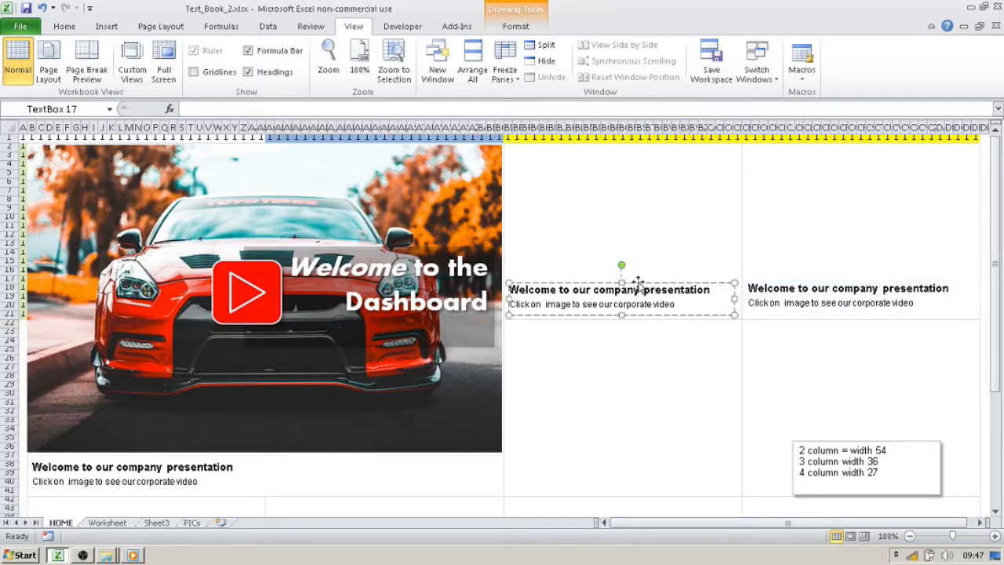
{"action": "key", "text": "ctrl+c"}
{"action": "left_click", "coordinate": [559, 439]}
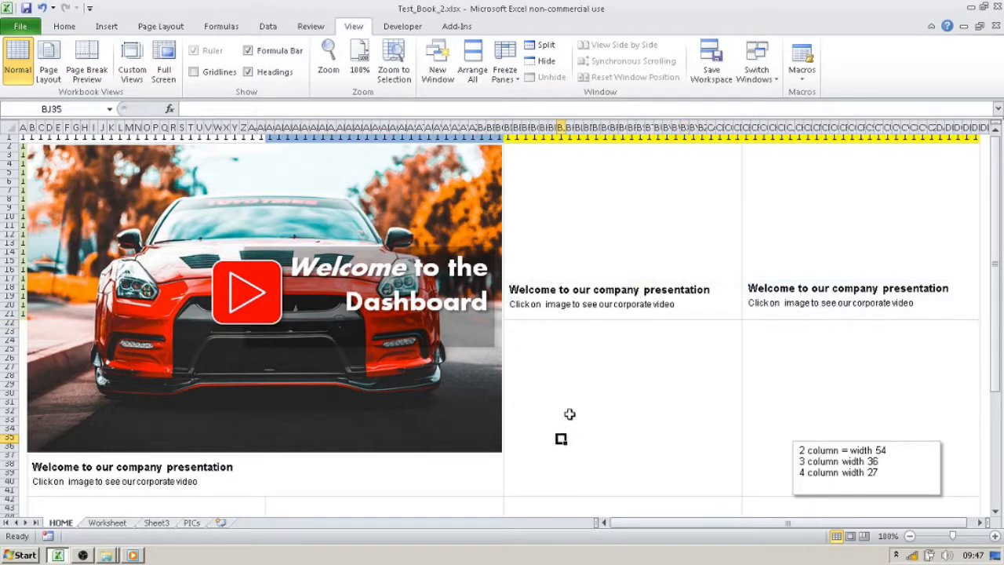
{"action": "key", "text": "ctrl+v"}
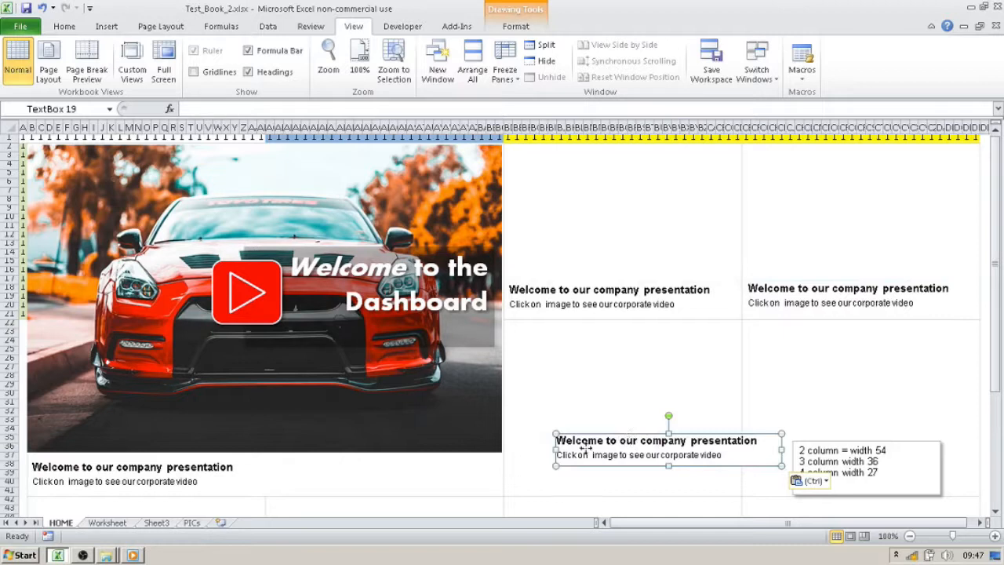
{"action": "left_click_drag", "start_coordinate": [578, 461], "coordinate": [528, 487]}
{"action": "key", "text": "Right"}
{"action": "key", "text": "Right"}
{"action": "key", "text": "Right"}
{"action": "key", "text": "Right"}
{"action": "key", "text": "Right"}
{"action": "key", "text": "Right"}
{"action": "key", "text": "Right"}
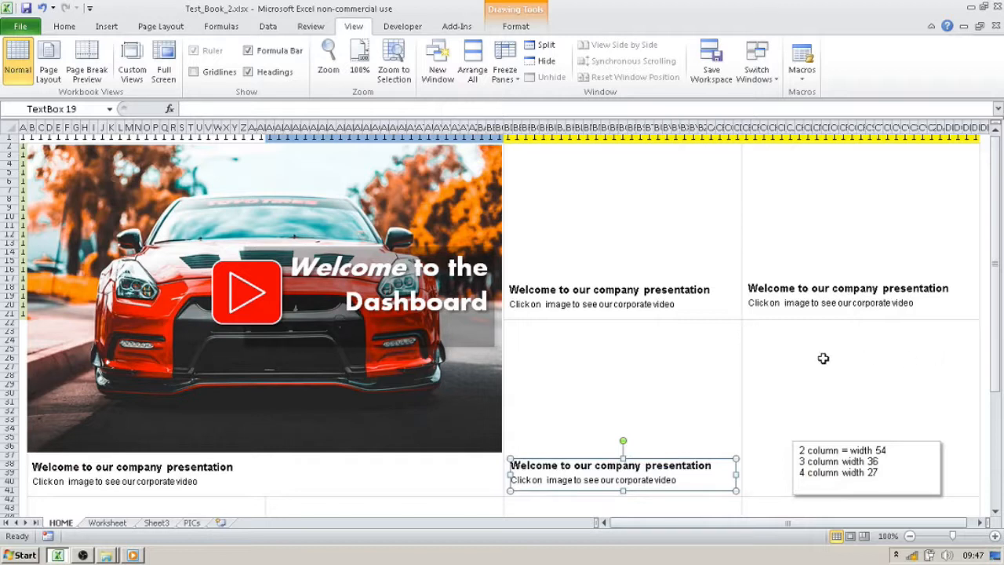
- Select the column width note text box in the lower-right block
{"action": "left_click", "coordinate": [899, 465]}
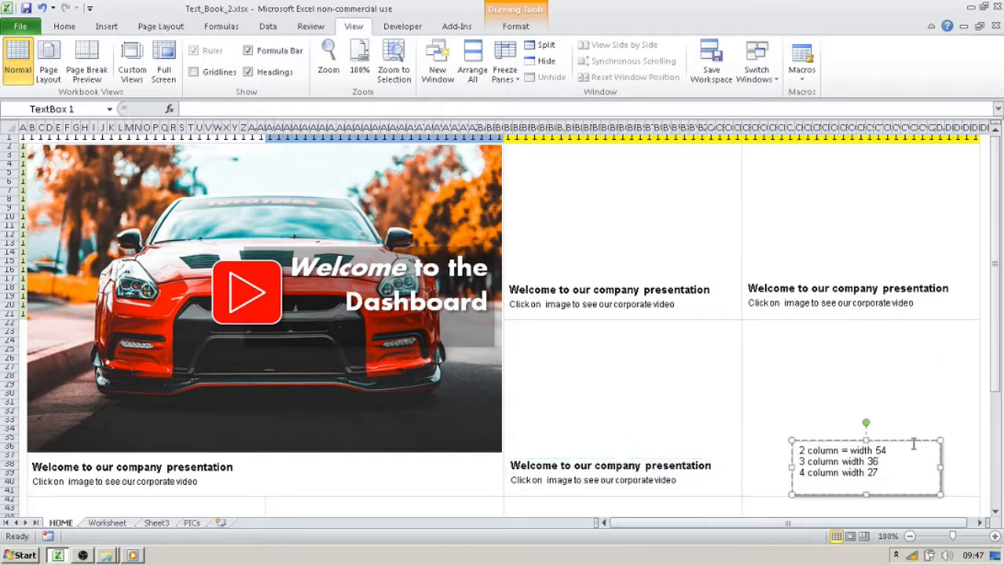
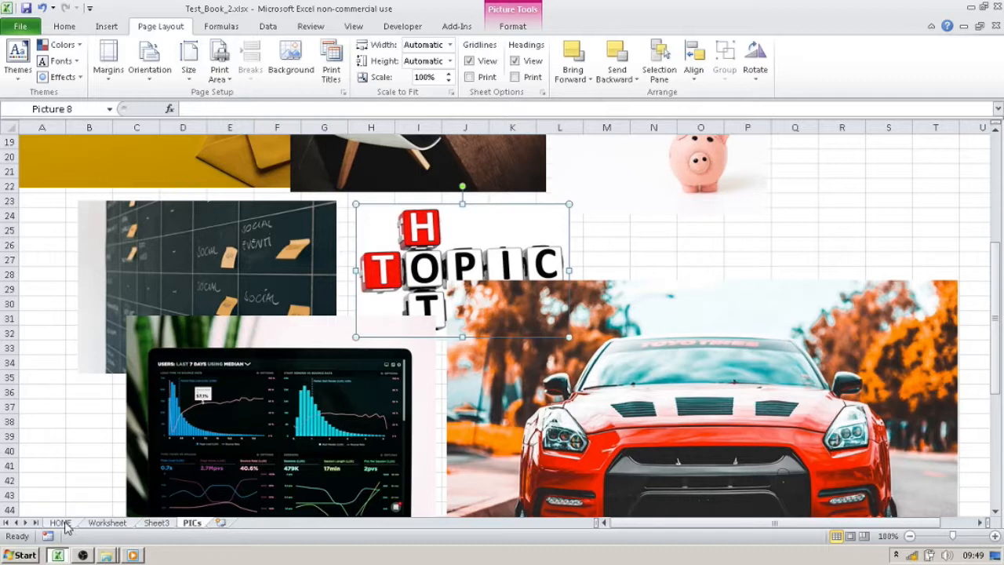
- Paste the copied Hot Topic picture onto the HOME sheet, positioned above the caption beside the car picture, and widen it to fit its block
{"action": "left_click", "coordinate": [63, 523]}
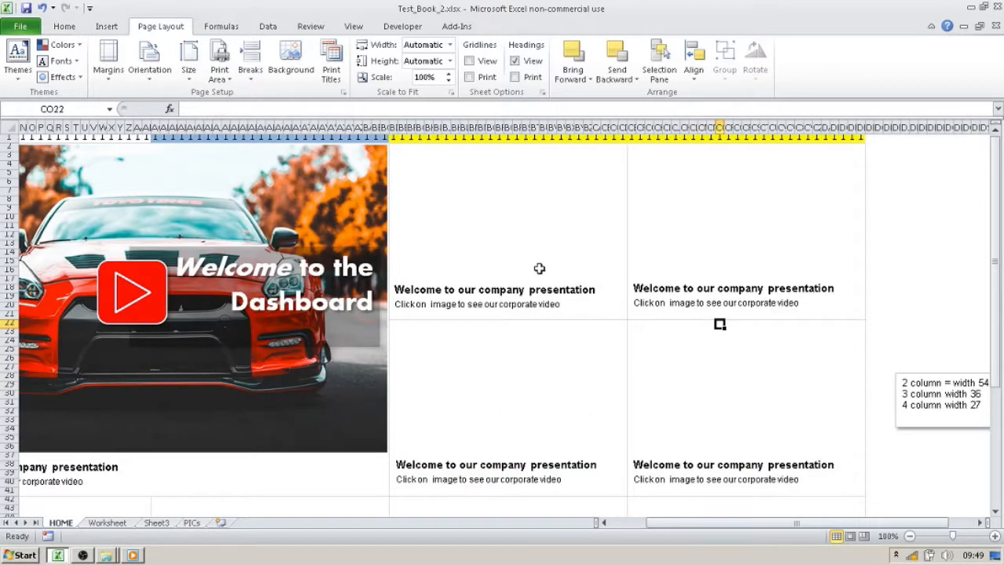
{"action": "left_click", "coordinate": [914, 289]}
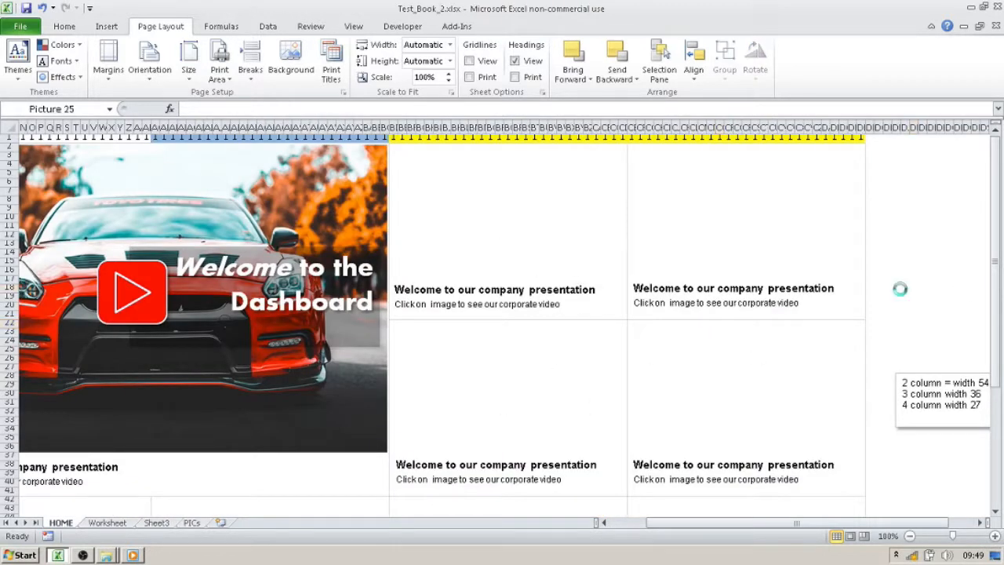
{"action": "key", "text": "ctrl+v"}
{"action": "left_click_drag", "start_coordinate": [451, 179], "coordinate": [426, 203]}
{"action": "key", "text": "Left"}
{"action": "key", "text": "Left"}
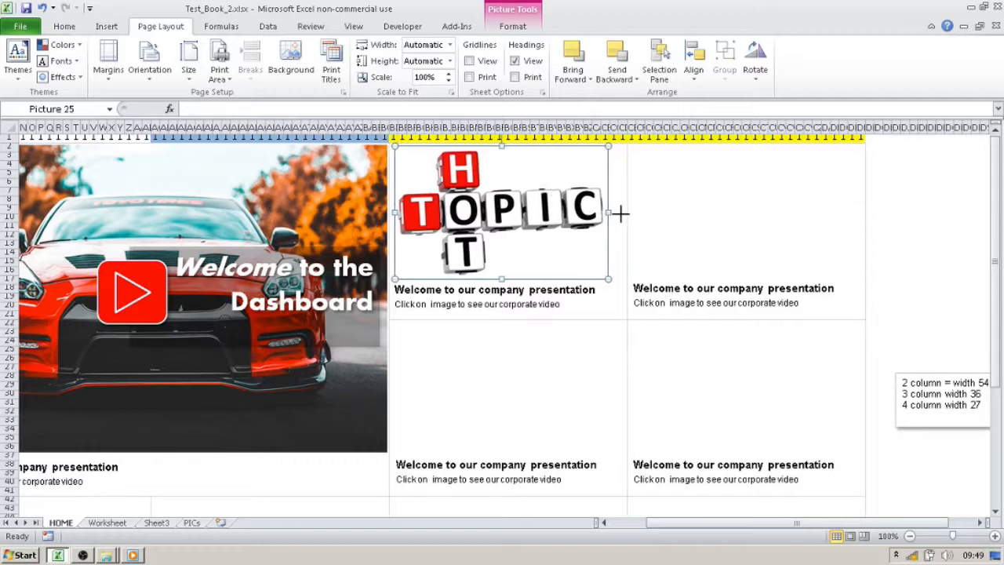
{"action": "left_click_drag", "start_coordinate": [619, 211], "coordinate": [618, 212]}
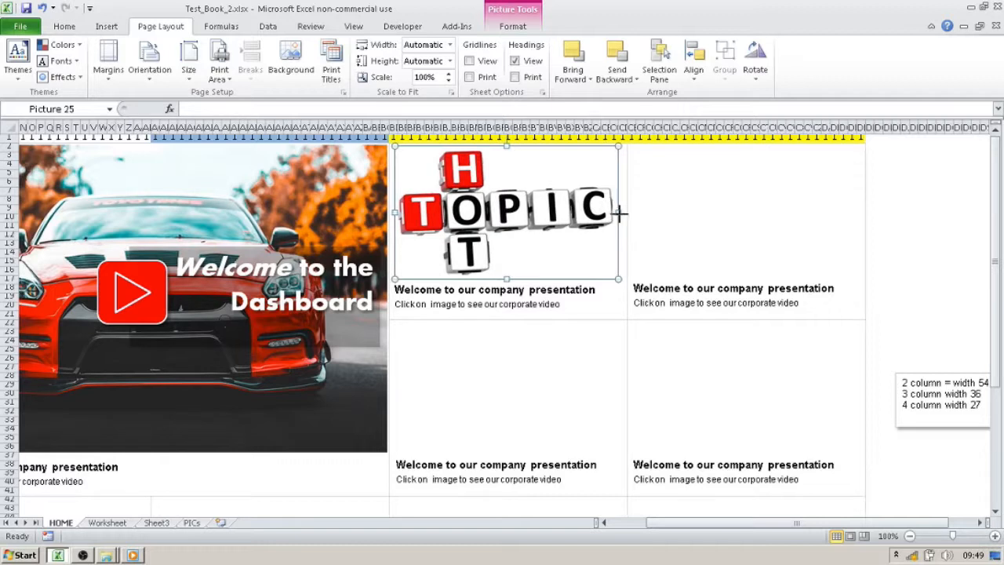
{"action": "left_click", "coordinate": [921, 199]}
- Give the Hot Topic picture a solid light grey outline
{"action": "left_click", "coordinate": [534, 234]}
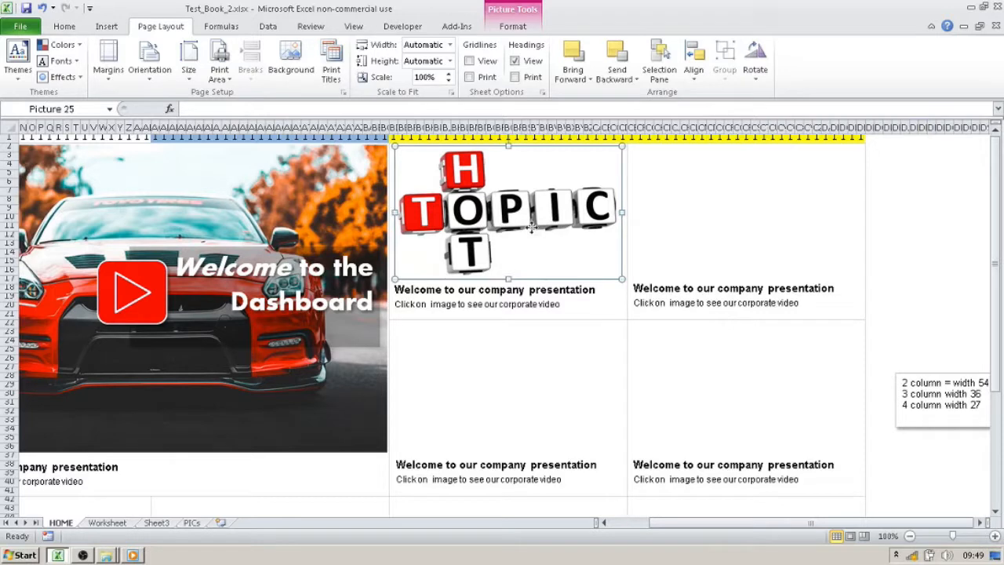
{"action": "right_click", "coordinate": [531, 227]}
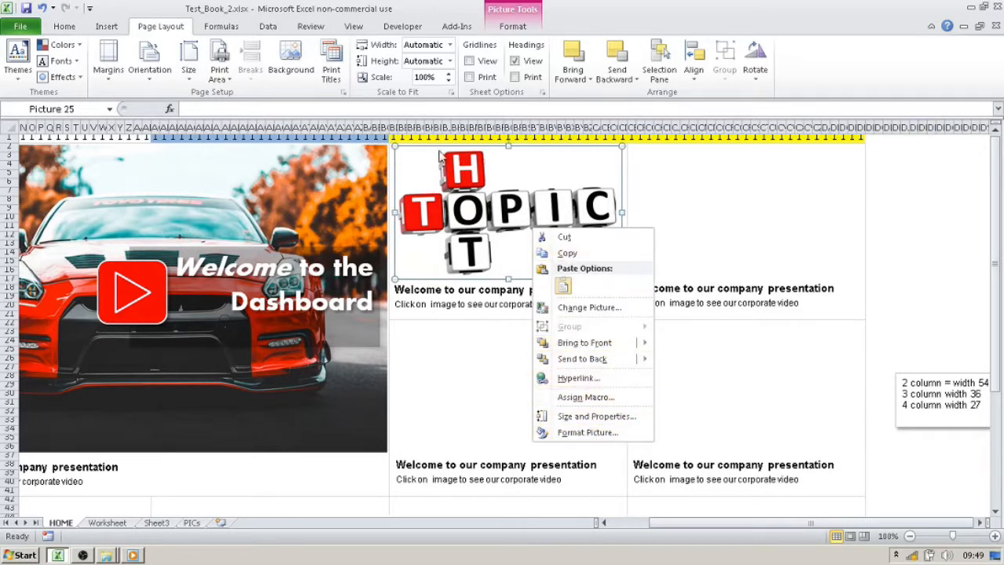
{"action": "left_click", "coordinate": [612, 437]}
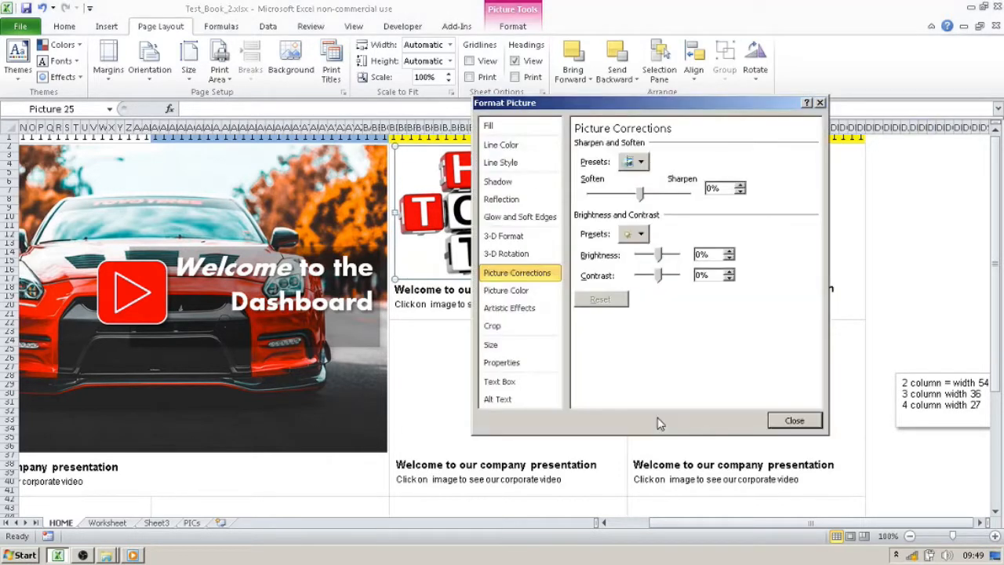
{"action": "left_click", "coordinate": [543, 146]}
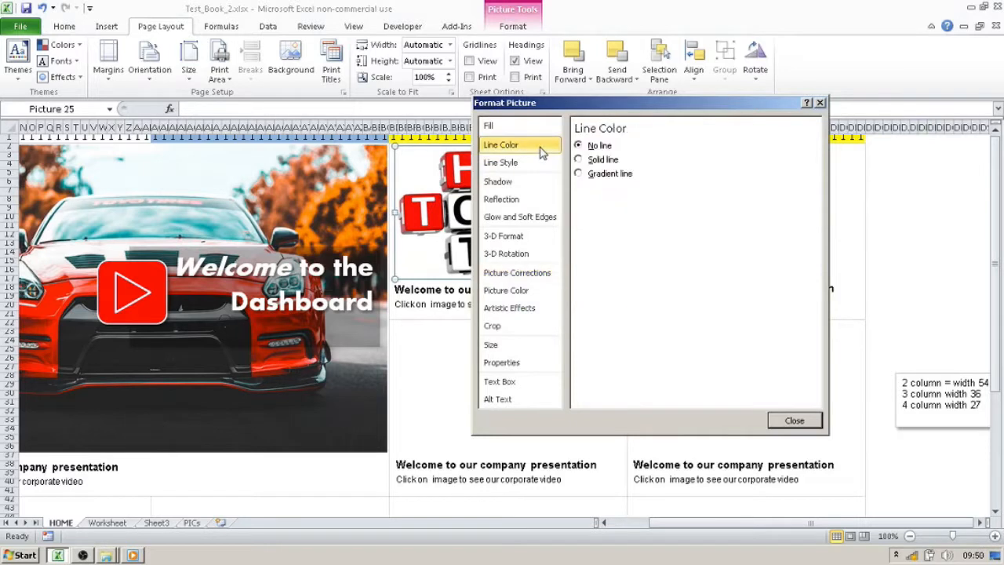
{"action": "left_click", "coordinate": [599, 161]}
{"action": "left_click", "coordinate": [544, 160]}
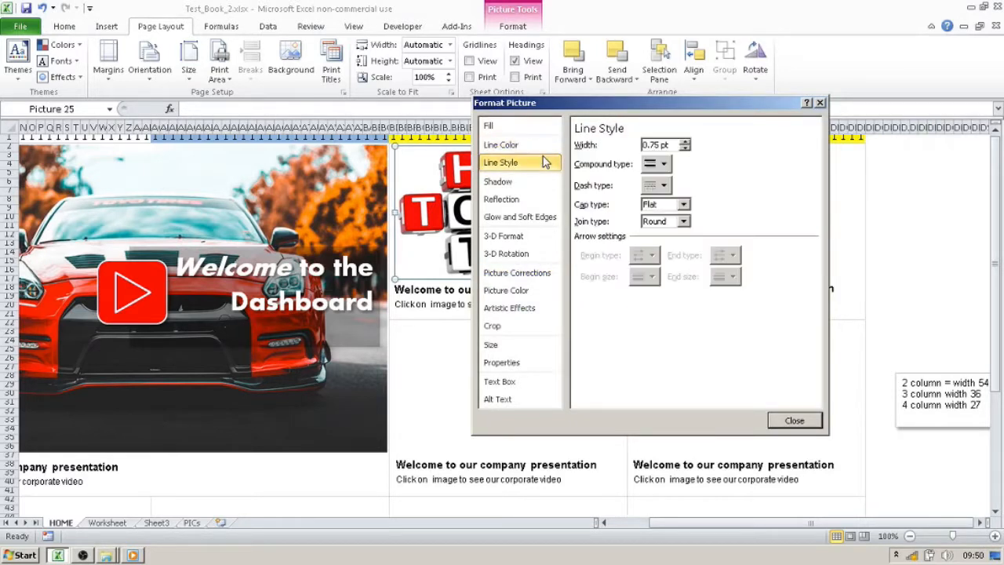
{"action": "left_click", "coordinate": [546, 149]}
{"action": "left_click", "coordinate": [639, 191]}
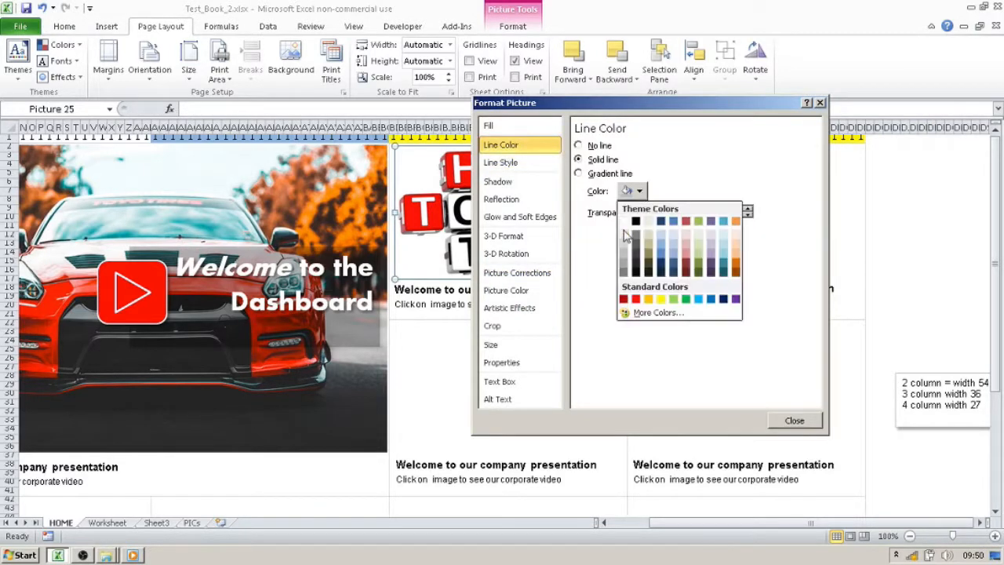
{"action": "left_click", "coordinate": [624, 246]}
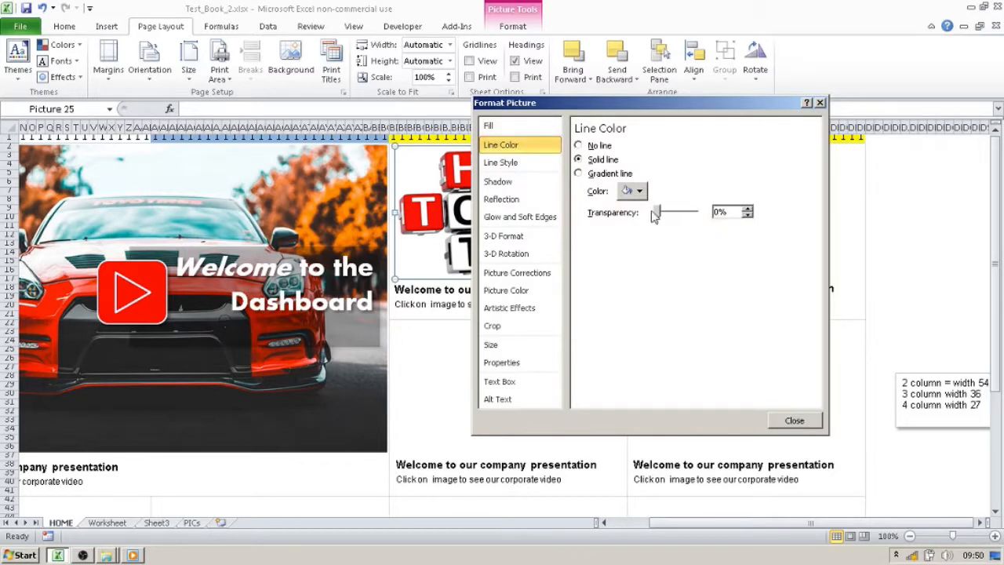
{"action": "left_click", "coordinate": [523, 165]}
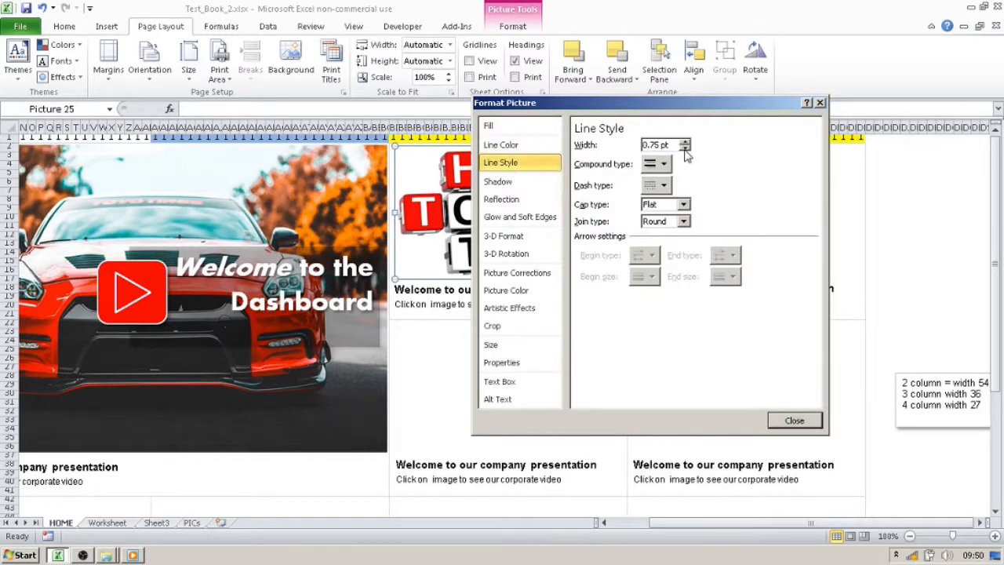
{"action": "left_click", "coordinate": [794, 420]}
{"action": "left_click", "coordinate": [939, 227]}
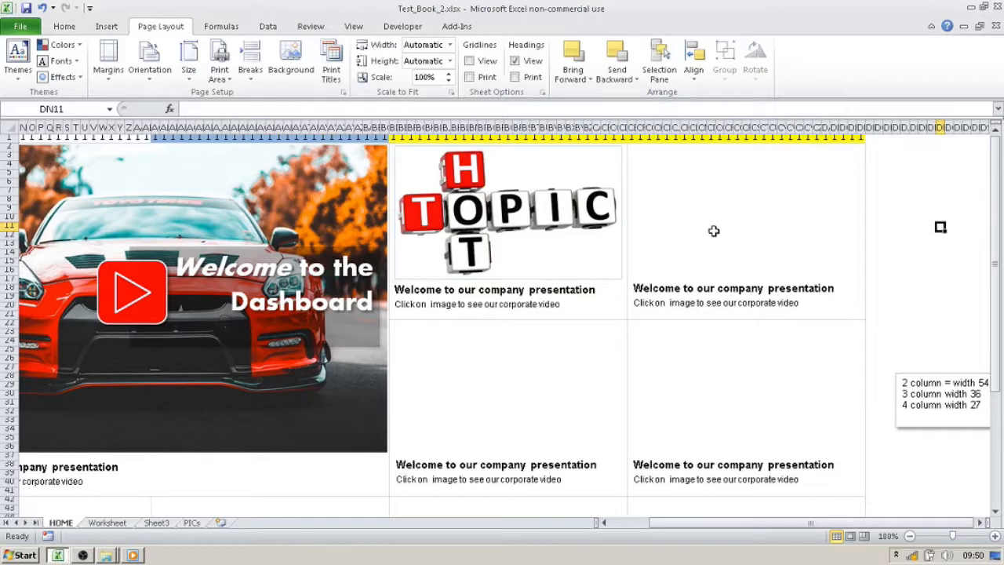
- Nudge the Hot Topic picture slightly down within its block to leave a small gap below the header row
{"action": "left_click", "coordinate": [589, 205]}
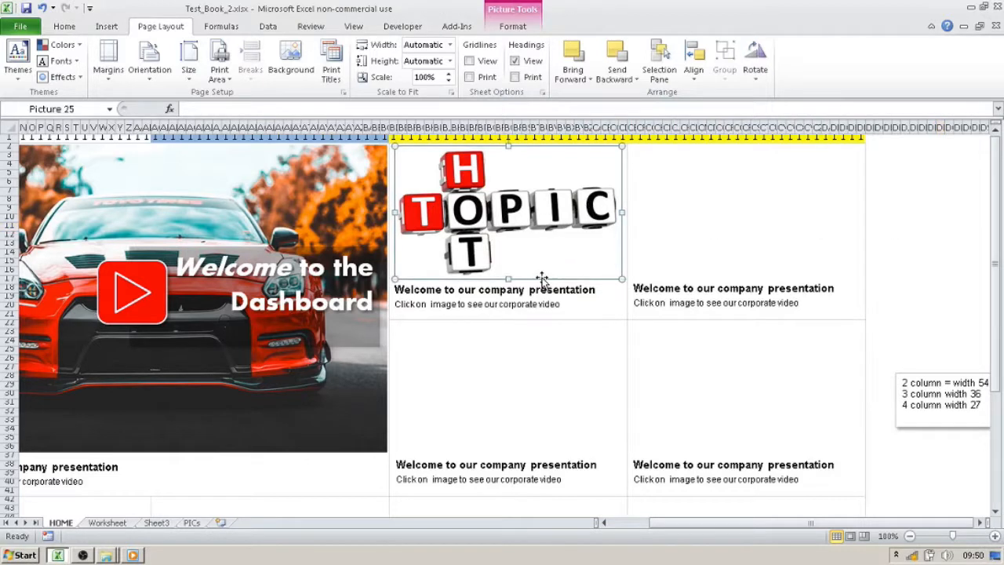
{"action": "key", "text": "Down"}
{"action": "key", "text": "Down"}
{"action": "key", "text": "Down"}
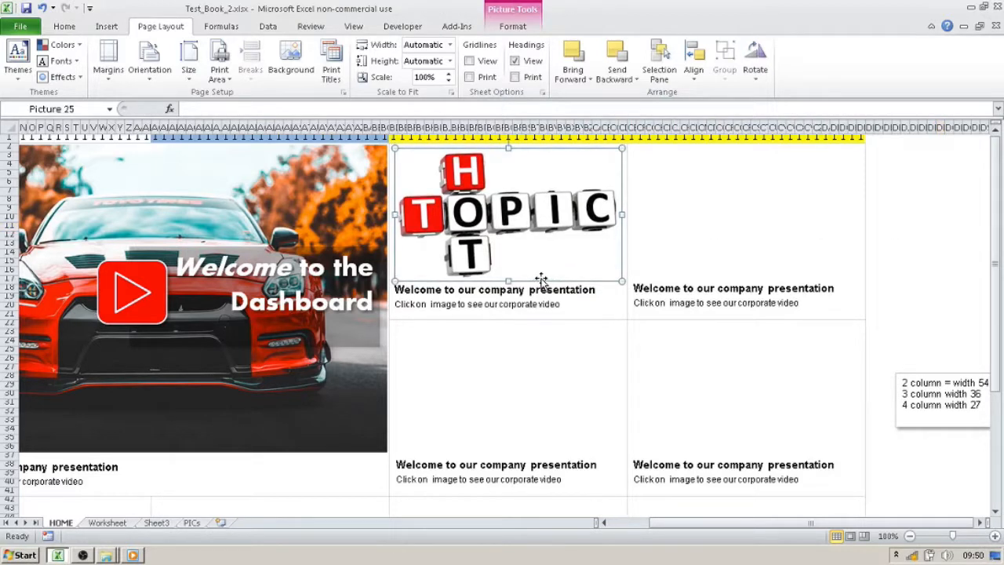
{"action": "key", "text": "Up"}
{"action": "key", "text": "Up"}
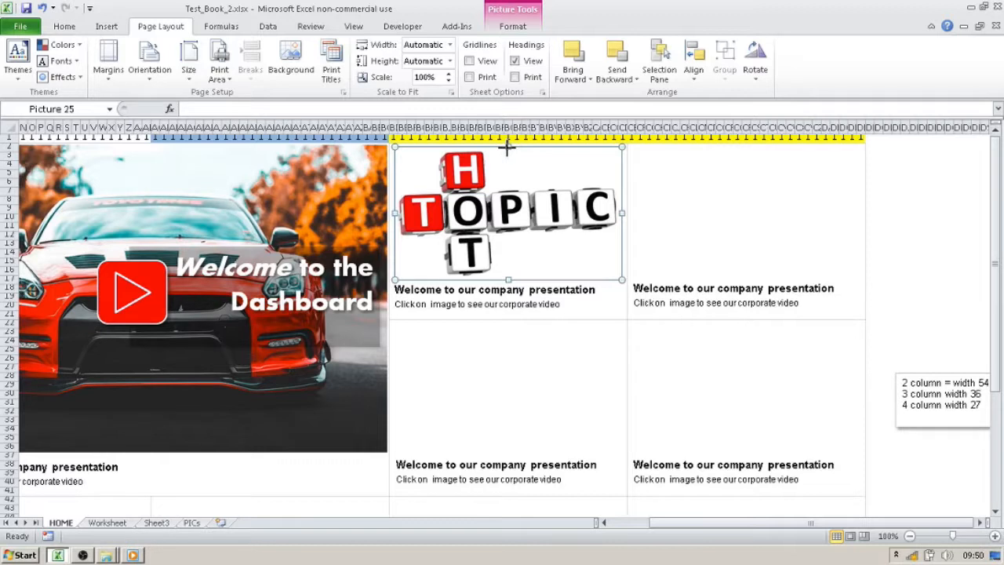
{"action": "left_click", "coordinate": [878, 192]}
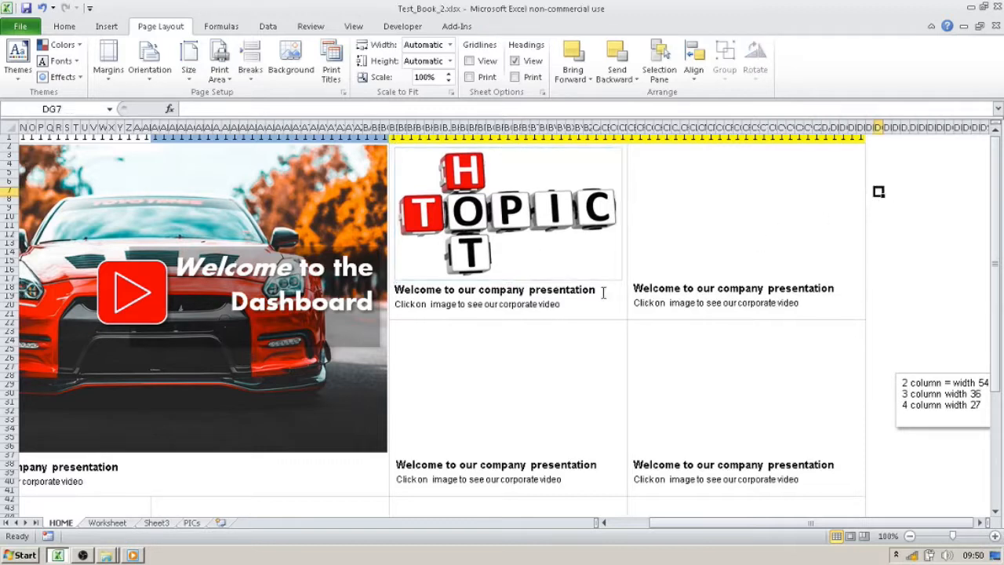
- Replace the bold heading in the caption under the Hot Topic picture with "Hot topics for this week"
{"action": "left_click_drag", "start_coordinate": [594, 289], "coordinate": [385, 276]}
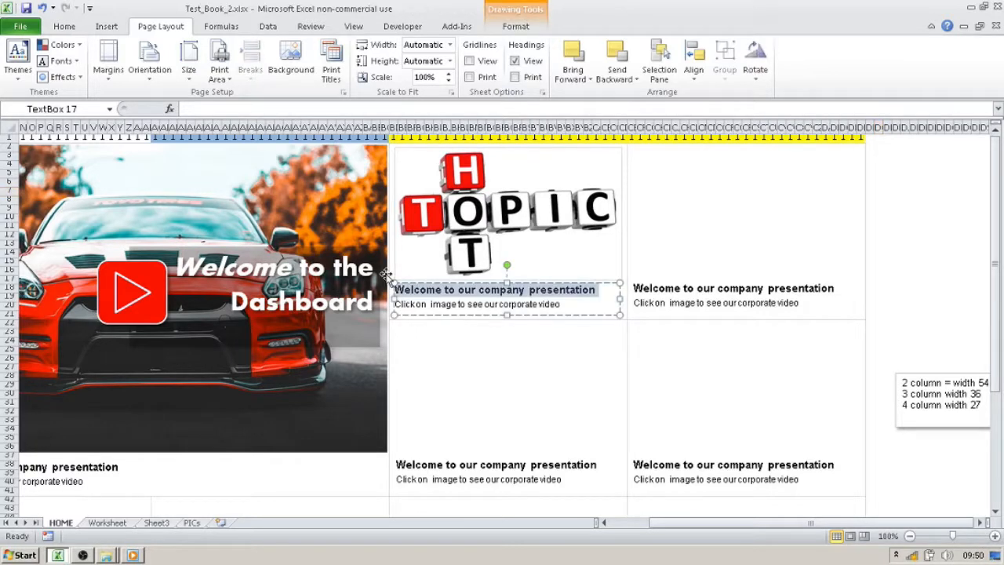
{"action": "type", "text": "Hot topics for this week"}
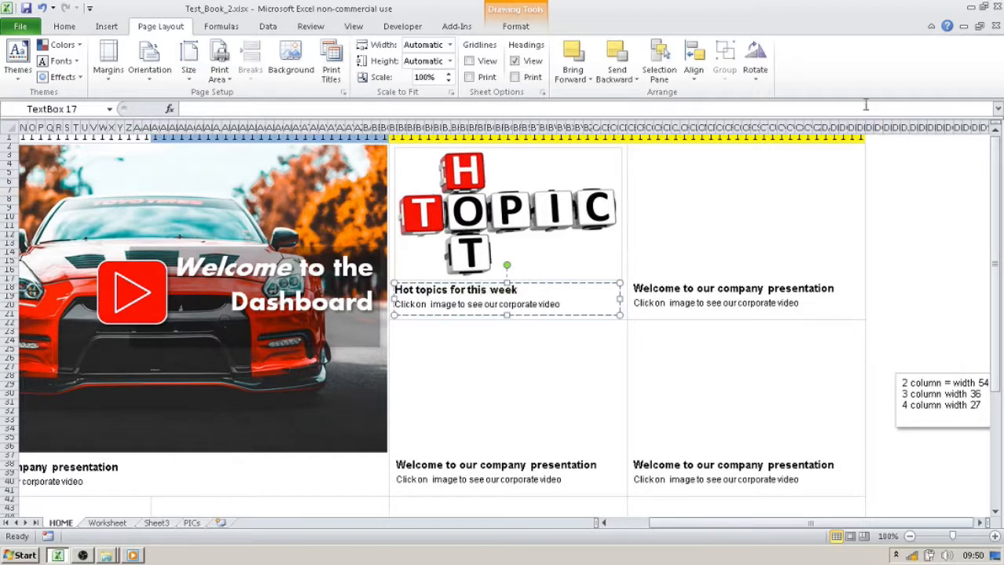
{"action": "left_click", "coordinate": [957, 271]}
{"action": "left_click", "coordinate": [545, 238]}
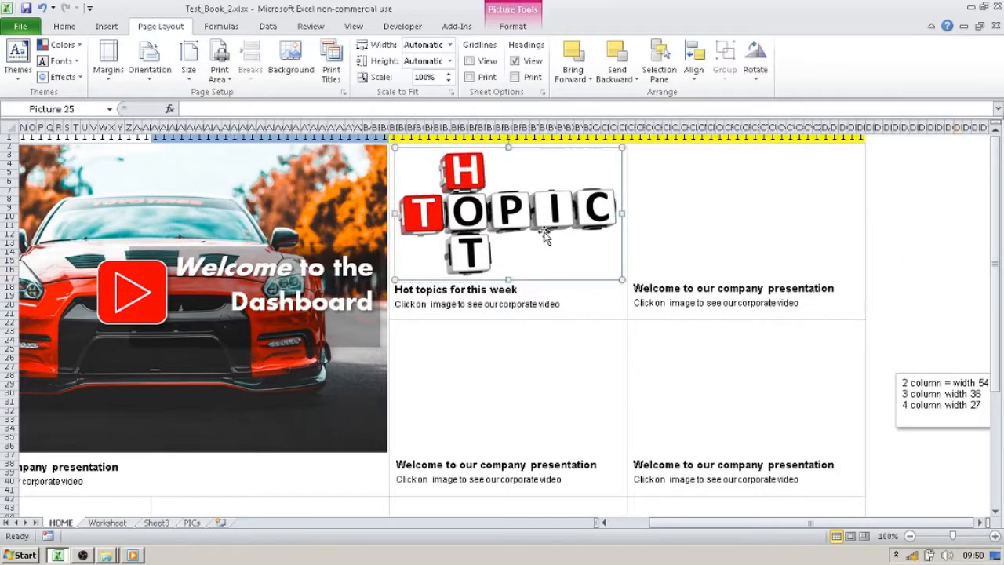
{"action": "right_click", "coordinate": [561, 234]}
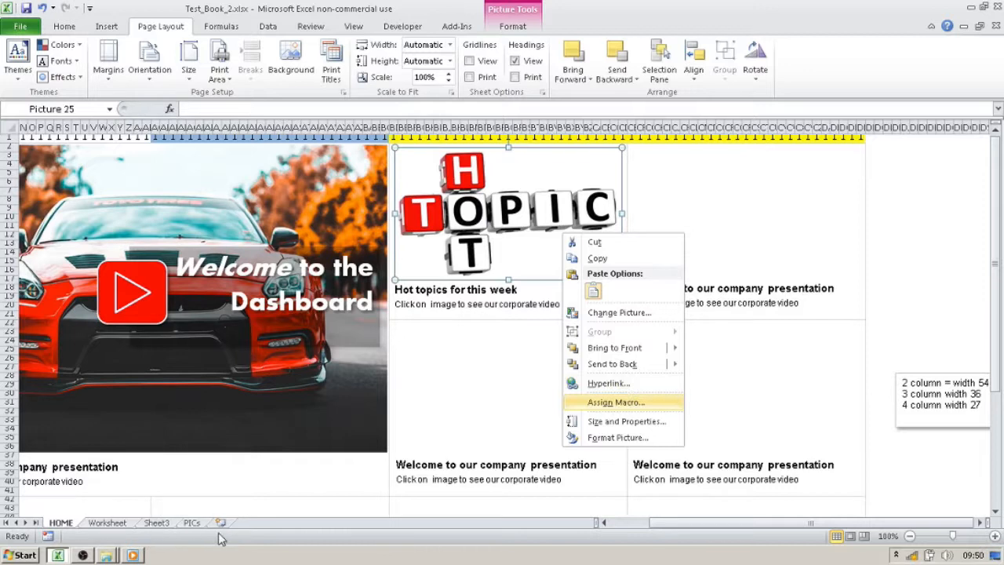
{"action": "left_click", "coordinate": [322, 496]}
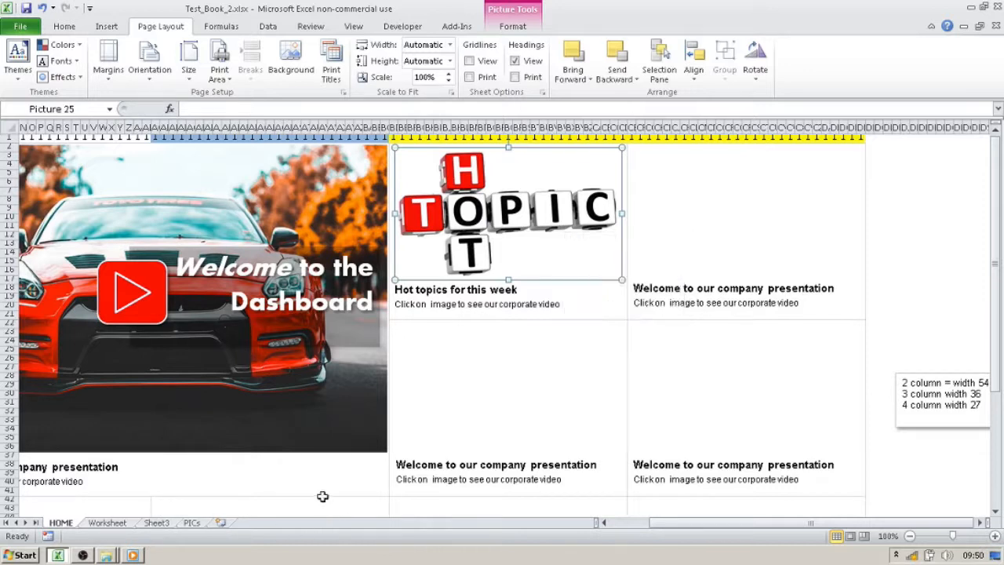
- Add a new worksheet named HOT TOPIC and return to the HOME sheet
{"action": "left_click", "coordinate": [220, 522]}
{"action": "type", "text": "H"}
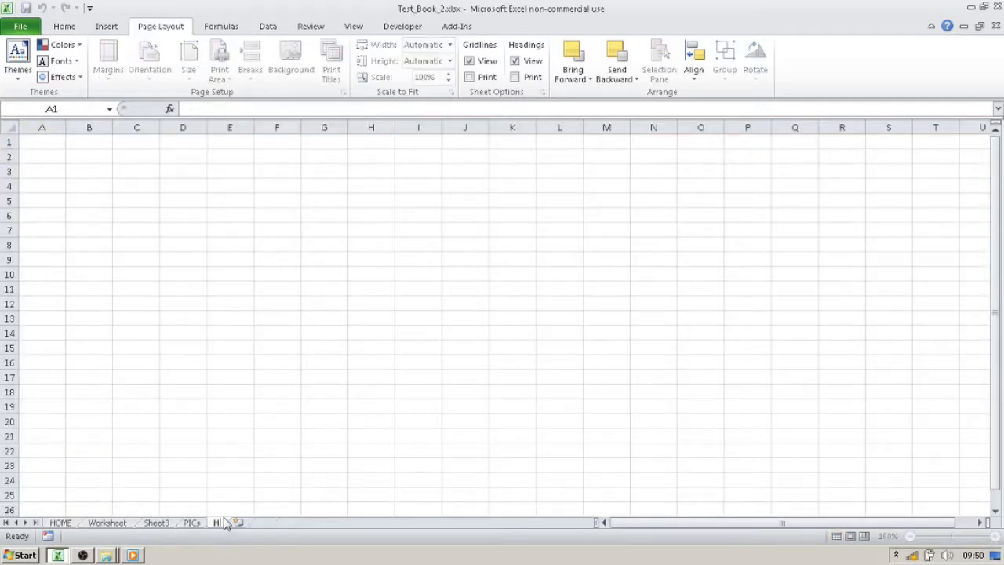
{"action": "type", "text": "OT TOPIC"}
{"action": "key", "text": "Return"}
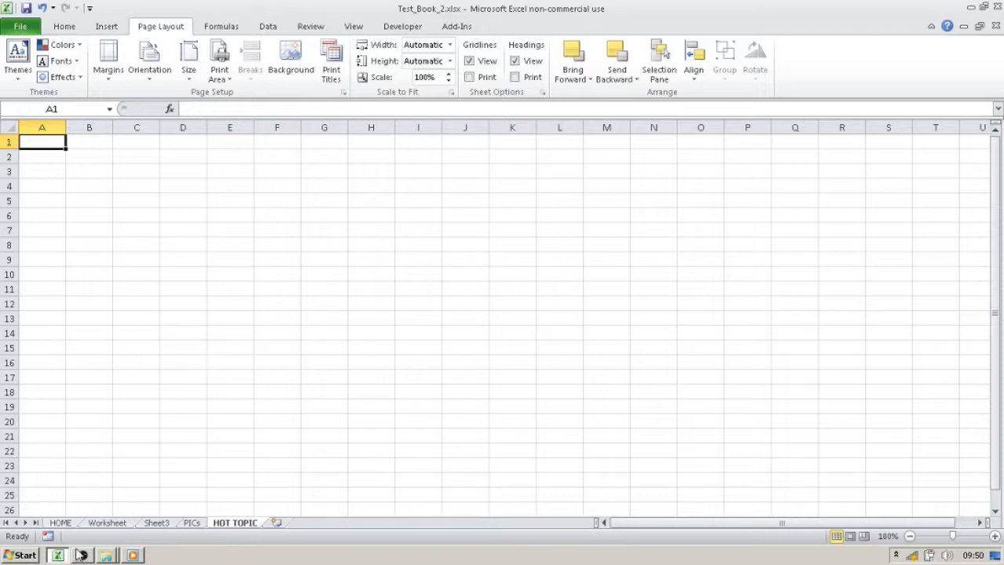
{"action": "left_click", "coordinate": [60, 523]}
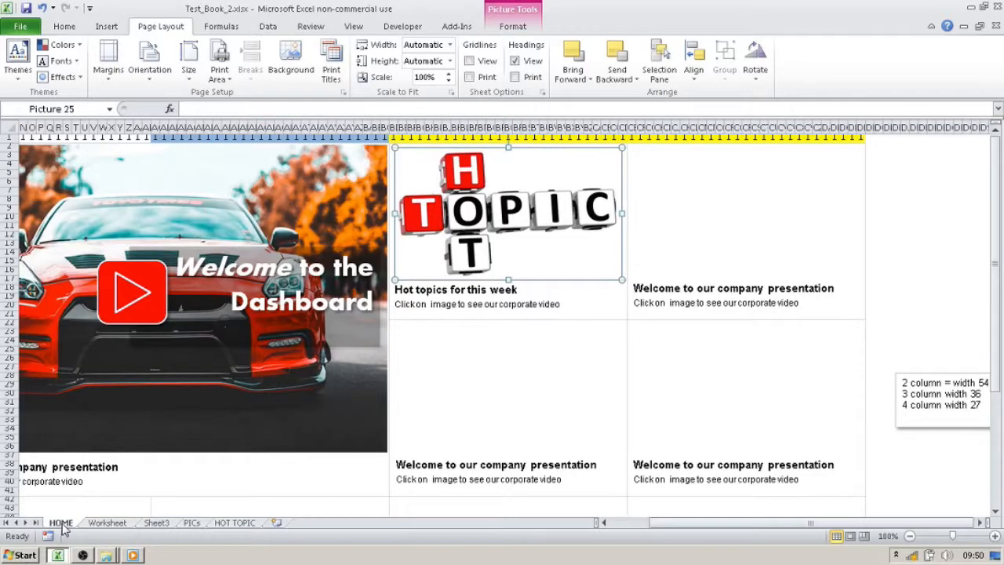
{"action": "right_click", "coordinate": [513, 204]}
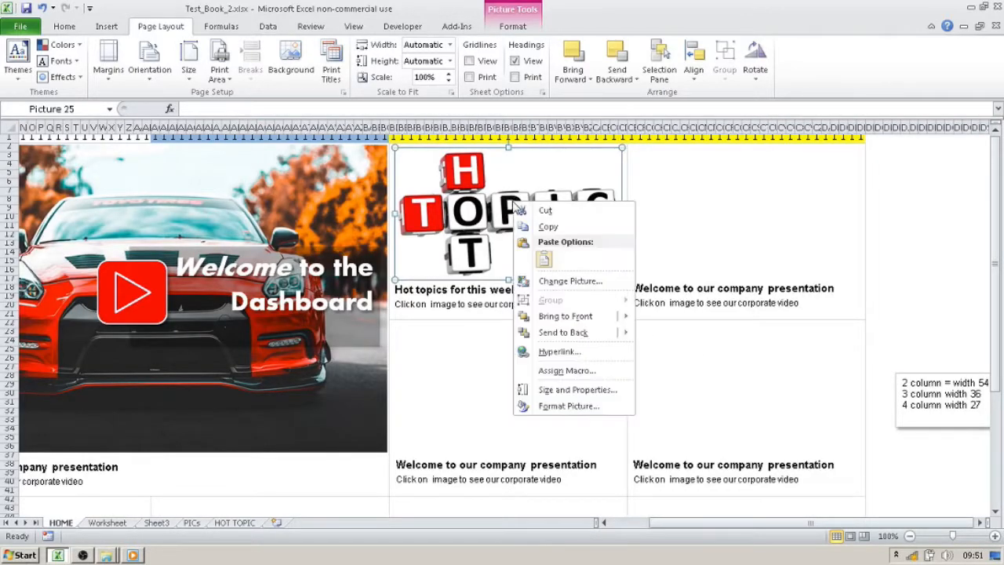
{"action": "left_click", "coordinate": [589, 354]}
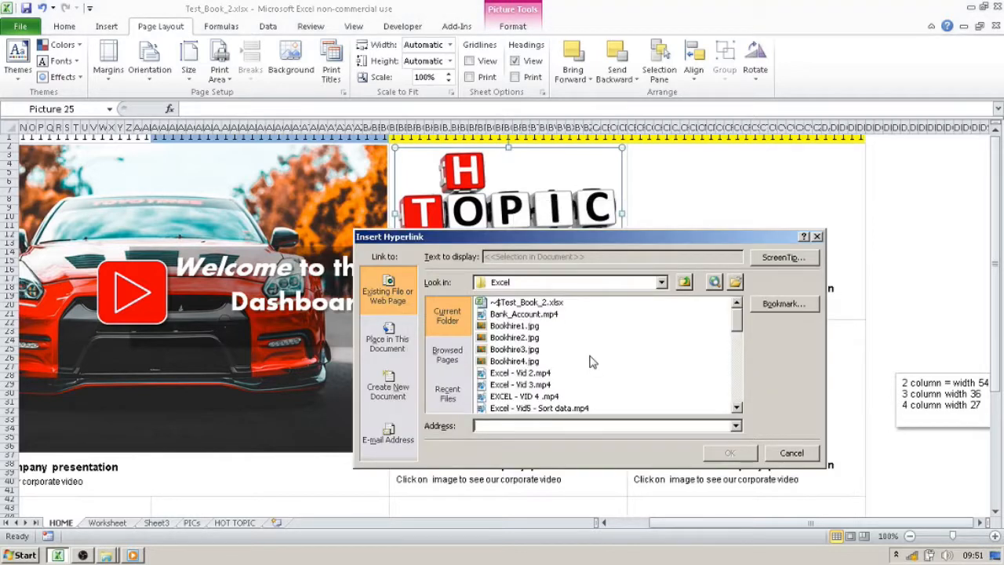
{"action": "left_click", "coordinate": [817, 237]}
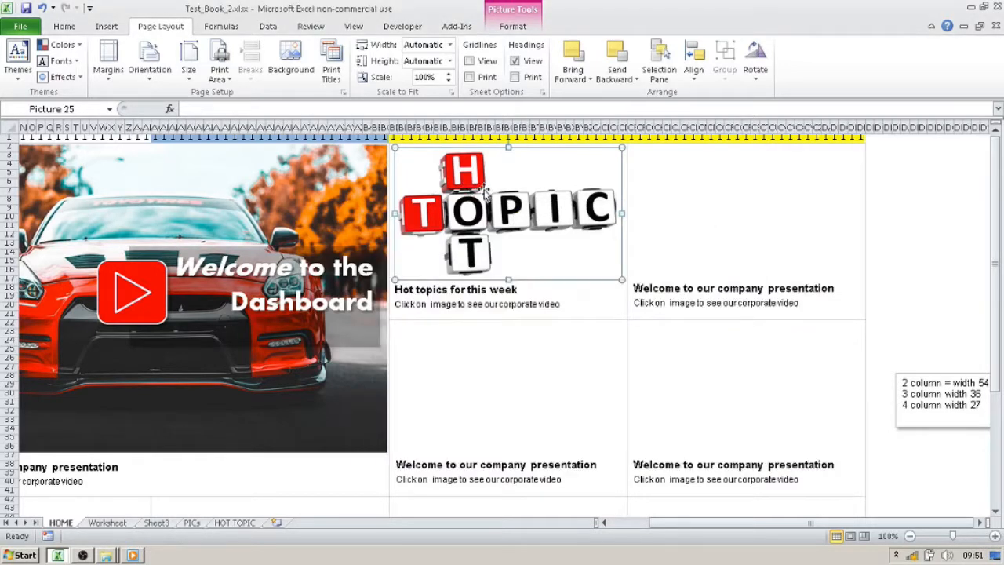
- Hyperlink the Hot Topic picture to cell A1 of the HOT TOPIC sheet in this document and follow the link to test it
{"action": "right_click", "coordinate": [484, 187]}
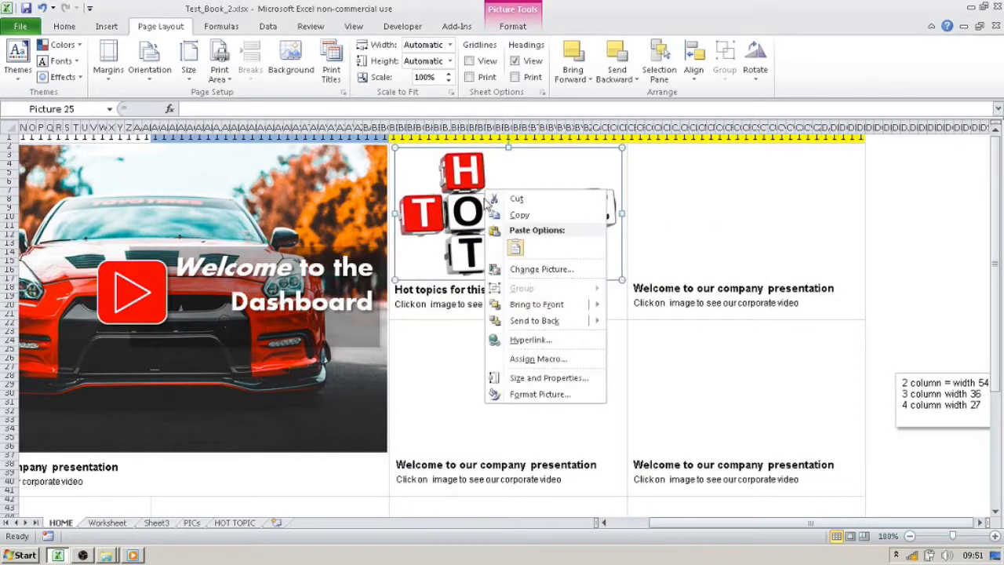
{"action": "left_click", "coordinate": [571, 340]}
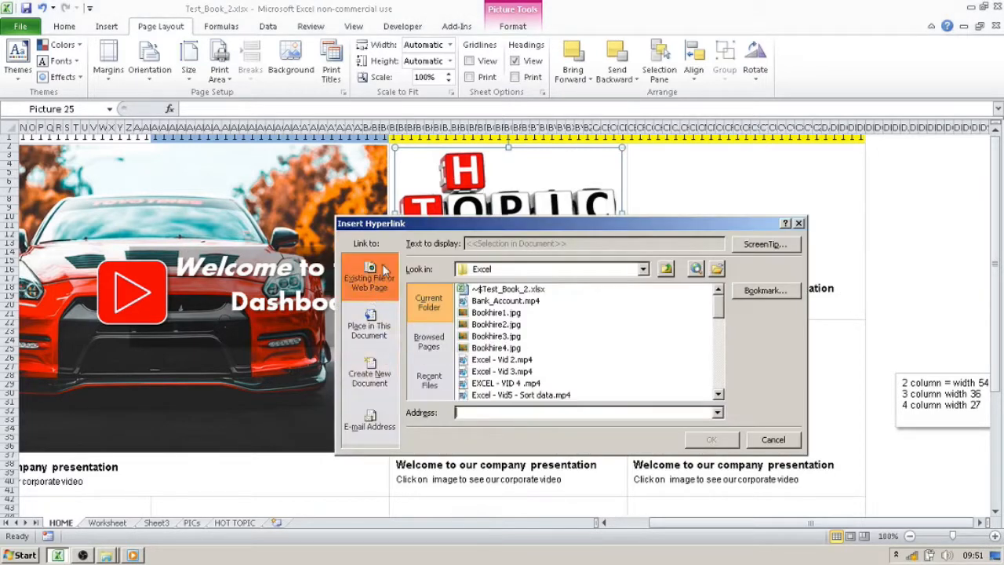
{"action": "left_click", "coordinate": [368, 329]}
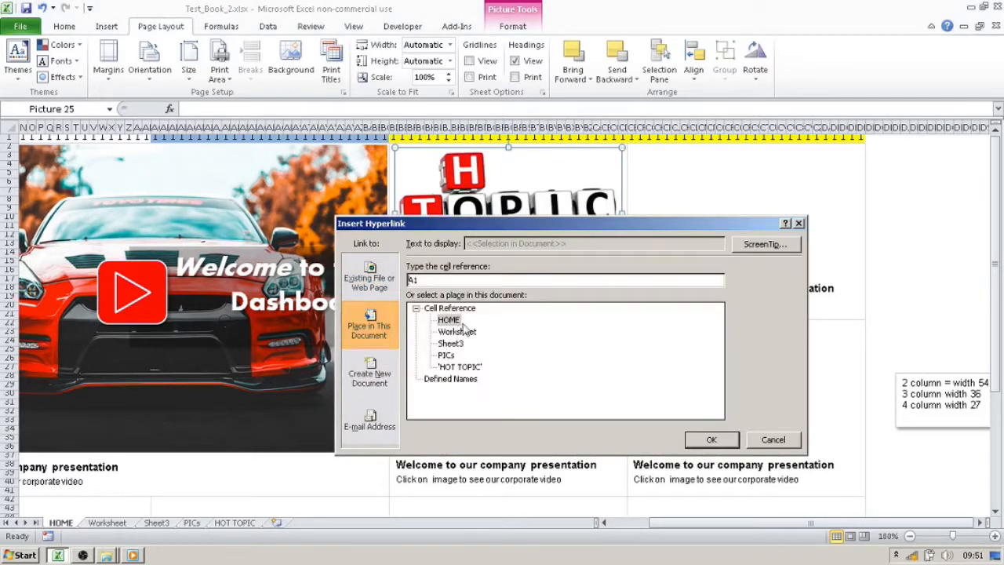
{"action": "left_click", "coordinate": [469, 367]}
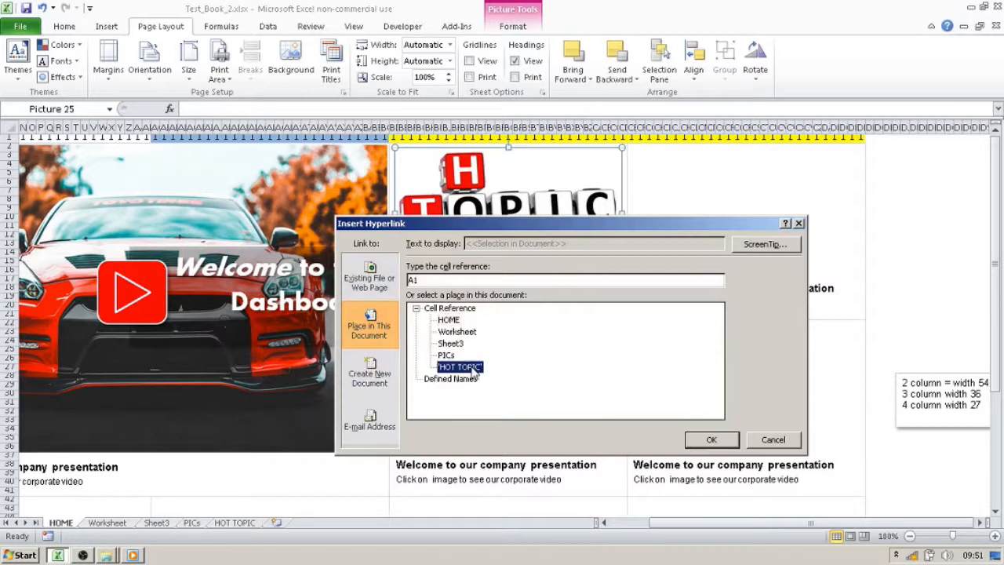
{"action": "left_click", "coordinate": [708, 438]}
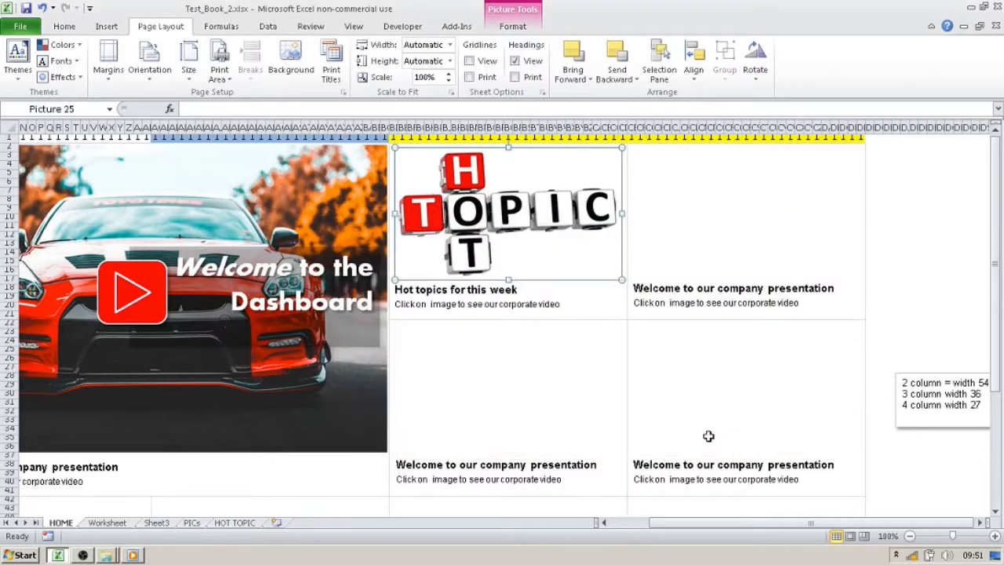
{"action": "left_click", "coordinate": [910, 246]}
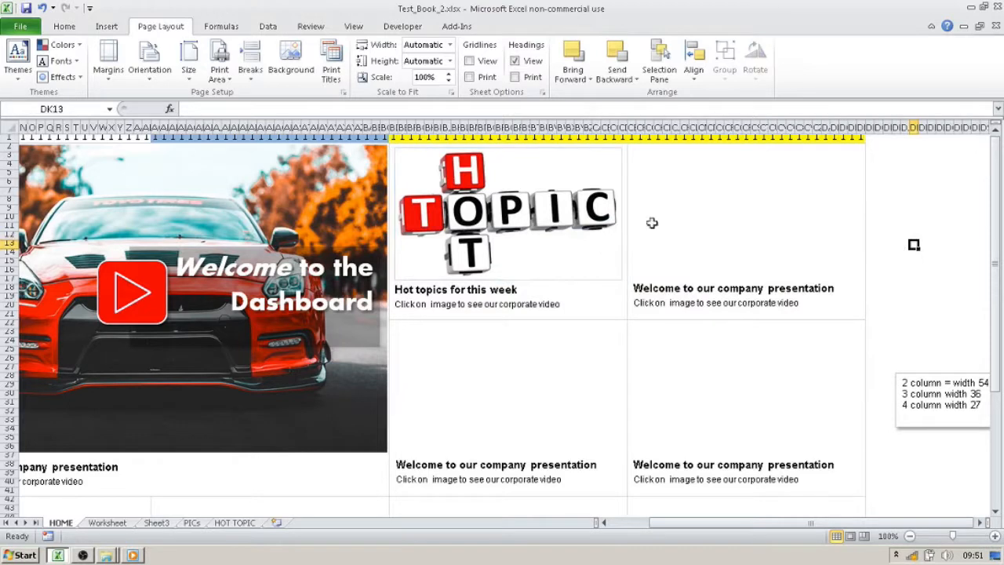
{"action": "left_click", "coordinate": [501, 200]}
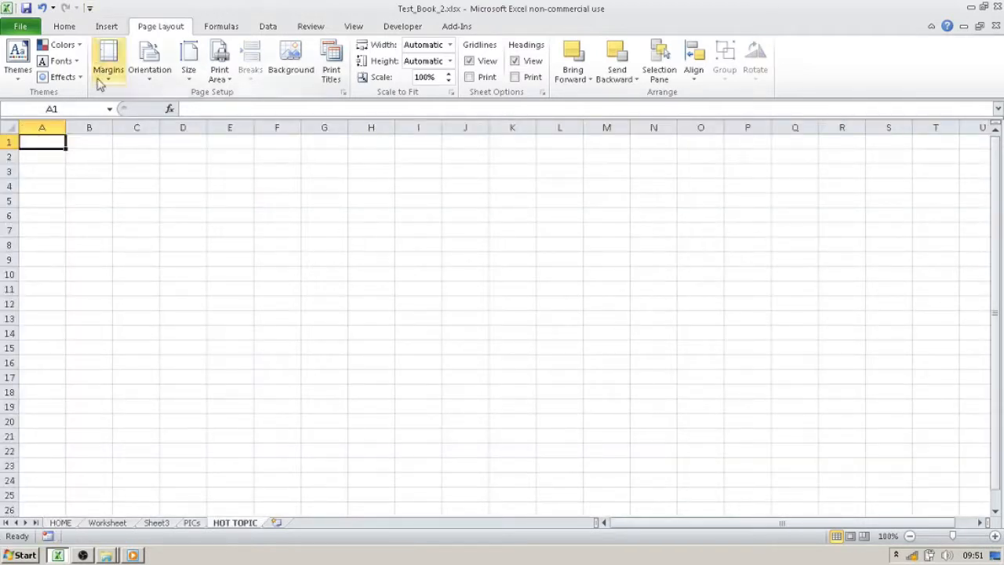
- Draw a rectangle about 4.15 cm wide and 1.77 cm high over cells F2 to H5 of the HOT TOPIC sheet
{"action": "left_click", "coordinate": [112, 29]}
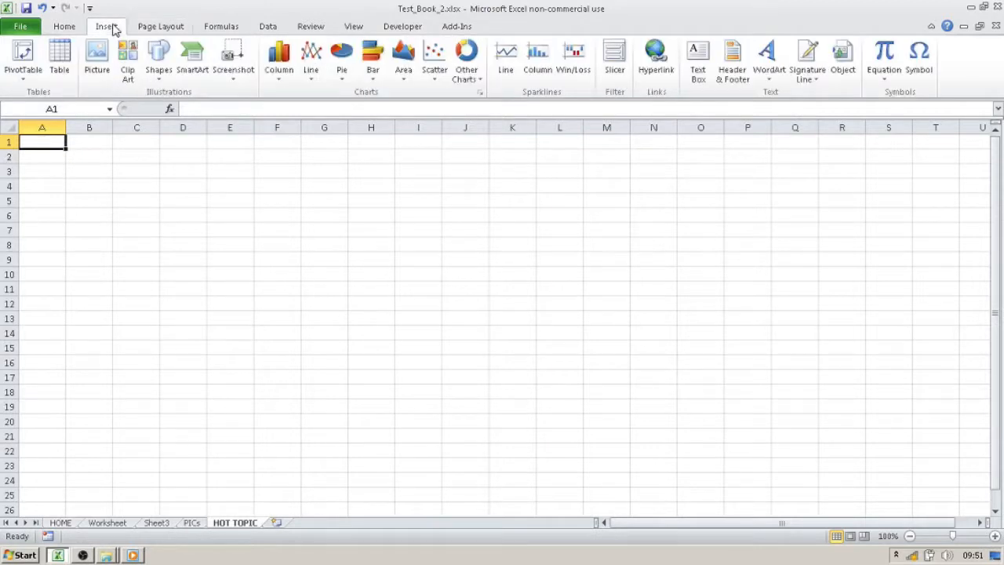
{"action": "left_click", "coordinate": [158, 69]}
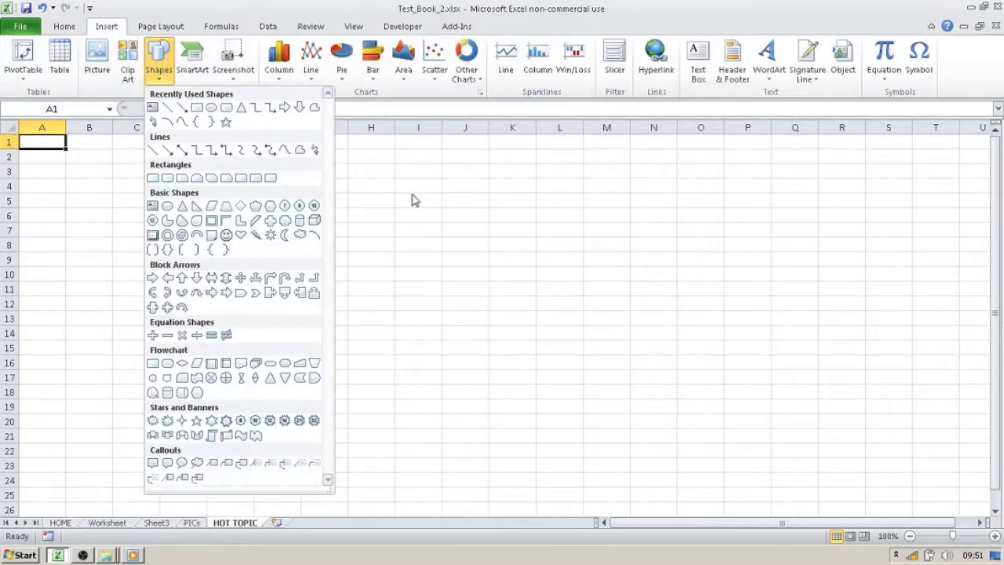
{"action": "left_click", "coordinate": [197, 107]}
{"action": "mouse_move", "coordinate": [274, 157]}
{"action": "left_mouse_down"}
{"action": "mouse_move", "coordinate": [394, 193]}
{"action": "mouse_move", "coordinate": [390, 206]}
{"action": "left_mouse_up"}
- Format the rectangle with a solid orange fill and a white outline
{"action": "right_click", "coordinate": [342, 187]}
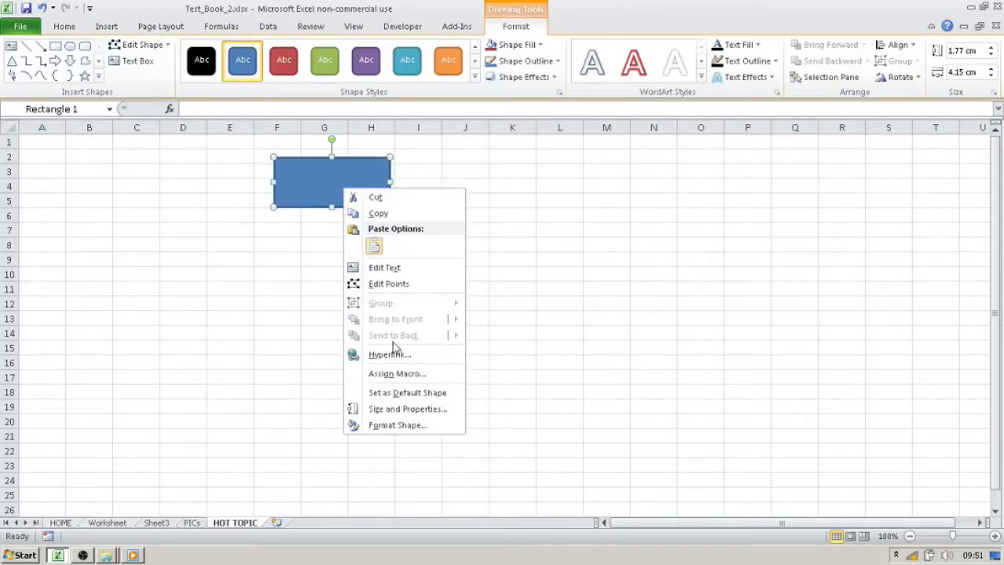
{"action": "left_click", "coordinate": [462, 417]}
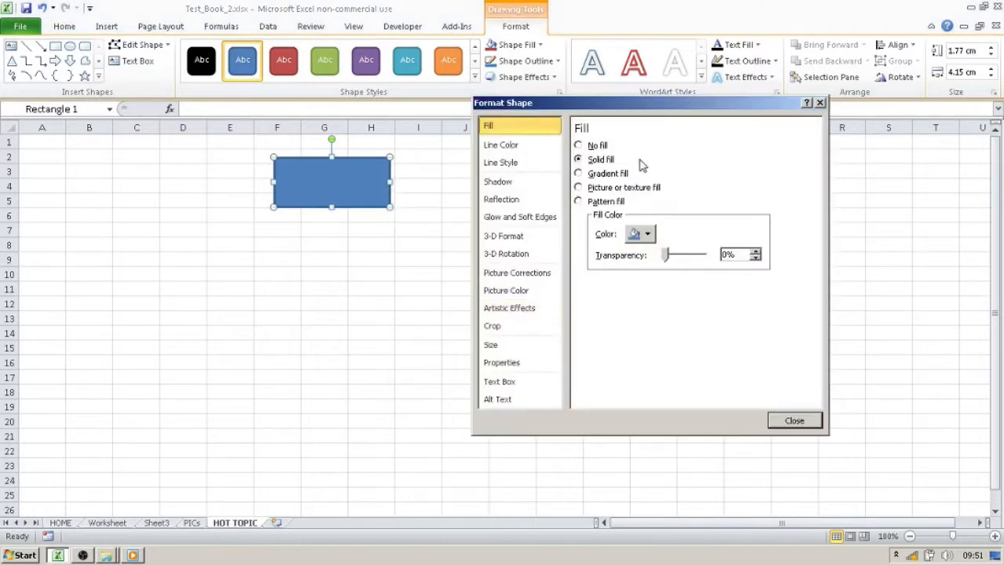
{"action": "left_click", "coordinate": [643, 236]}
{"action": "left_click", "coordinate": [657, 342]}
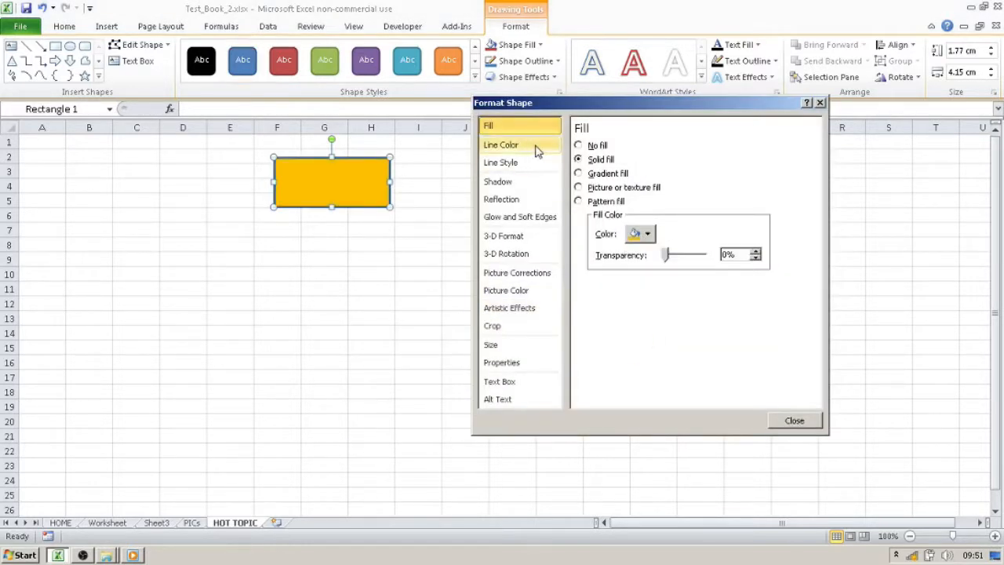
{"action": "left_click", "coordinate": [528, 148]}
{"action": "left_click", "coordinate": [641, 193]}
{"action": "left_click", "coordinate": [625, 222]}
- Give the rectangle a preset outer shadow with 60% transparency, 4 pt blur, 45° angle and 3 pt distance
{"action": "left_click", "coordinate": [515, 186]}
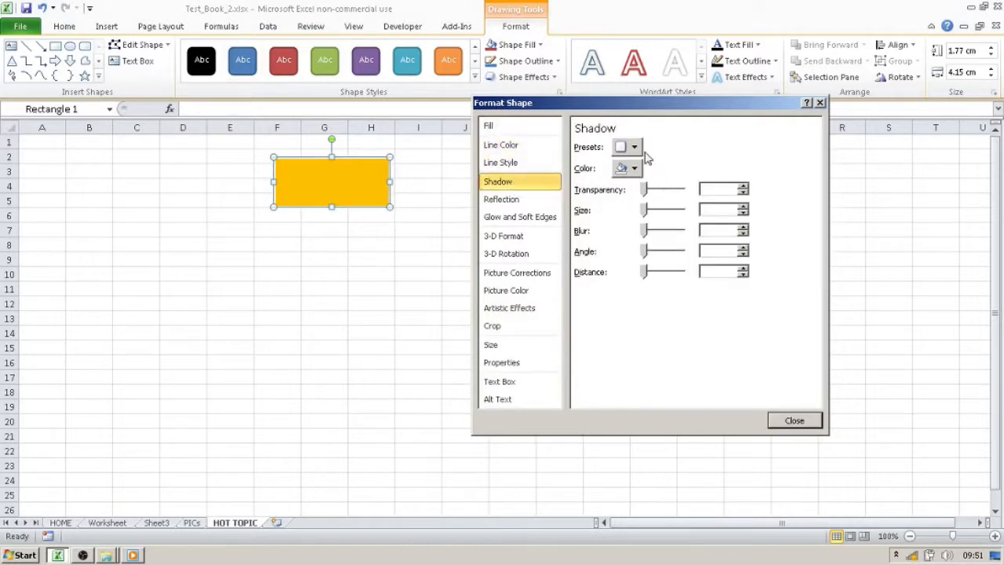
{"action": "left_click", "coordinate": [636, 149]}
{"action": "left_click", "coordinate": [634, 237]}
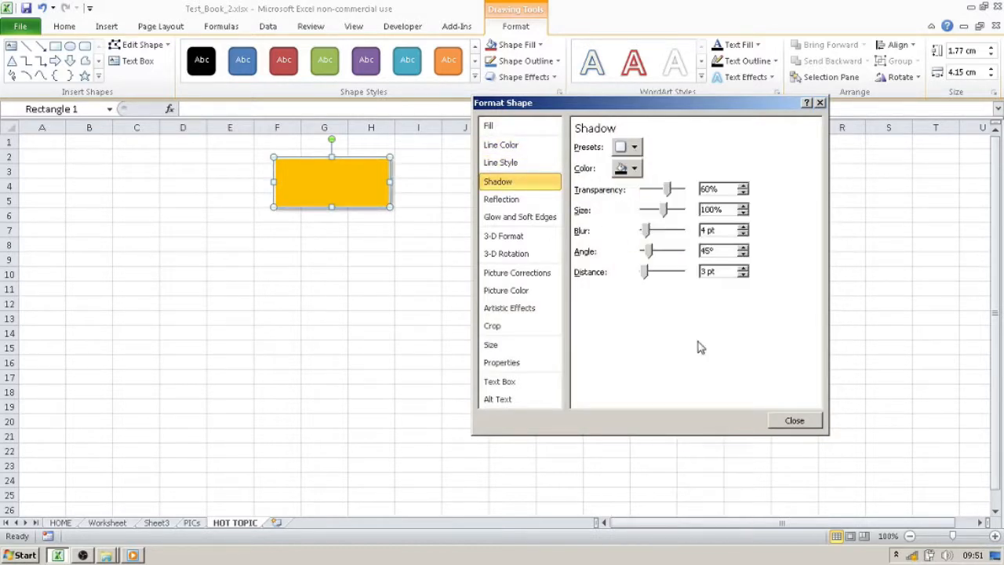
{"action": "left_click", "coordinate": [775, 421]}
- Label the rectangle HOME, centre the text horizontally and vertically, and enlarge it to 24 pt
{"action": "type", "text": "HOME"}
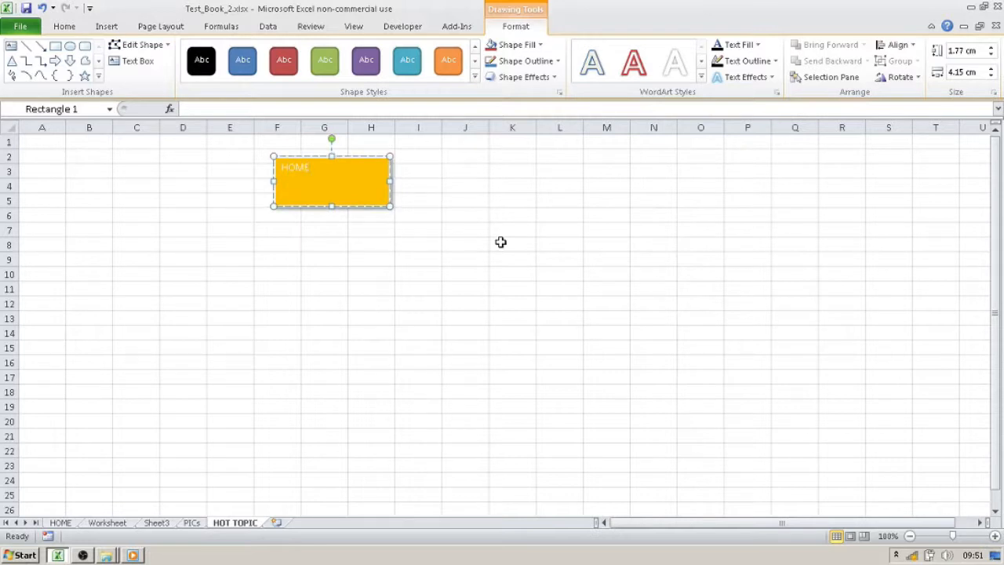
{"action": "left_click", "coordinate": [405, 212]}
{"action": "left_click", "coordinate": [331, 202]}
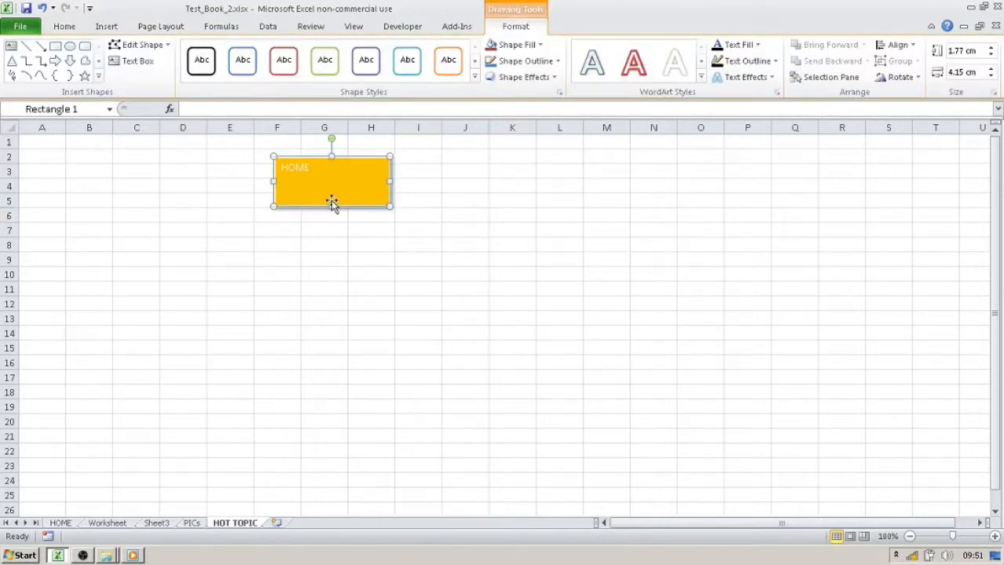
{"action": "left_click", "coordinate": [64, 28]}
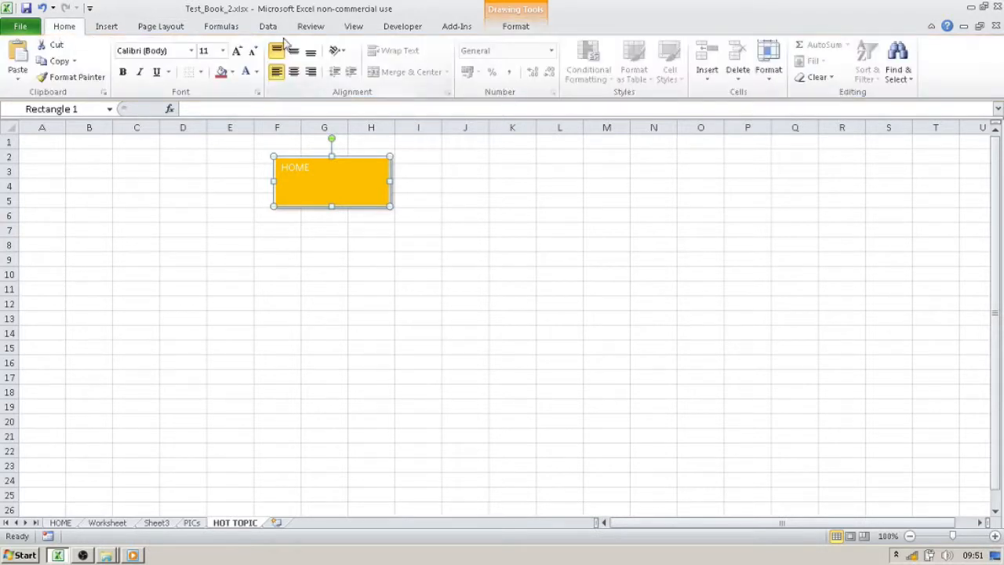
{"action": "left_click", "coordinate": [293, 72]}
{"action": "left_click", "coordinate": [294, 53]}
{"action": "left_click", "coordinate": [237, 51]}
{"action": "left_click", "coordinate": [238, 51]}
{"action": "left_click", "coordinate": [238, 51]}
{"action": "left_click", "coordinate": [237, 51]}
{"action": "left_click", "coordinate": [237, 51]}
{"action": "left_click", "coordinate": [237, 51]}
{"action": "left_click", "coordinate": [606, 257]}
{"action": "left_click", "coordinate": [369, 194]}
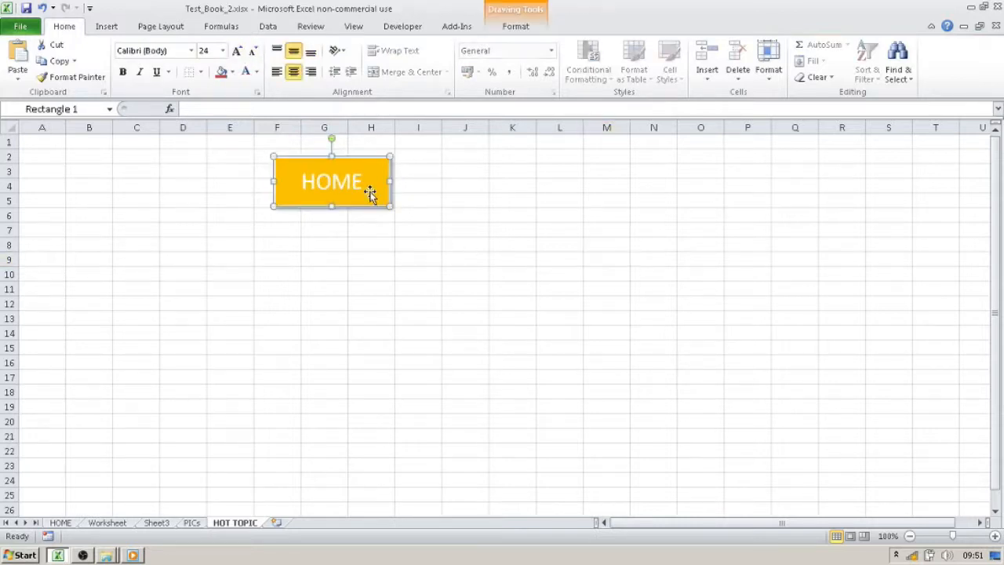
- Hyperlink the HOME button to cell A1 of the HOME sheet in this document and follow the link to test it
{"action": "right_click", "coordinate": [369, 191]}
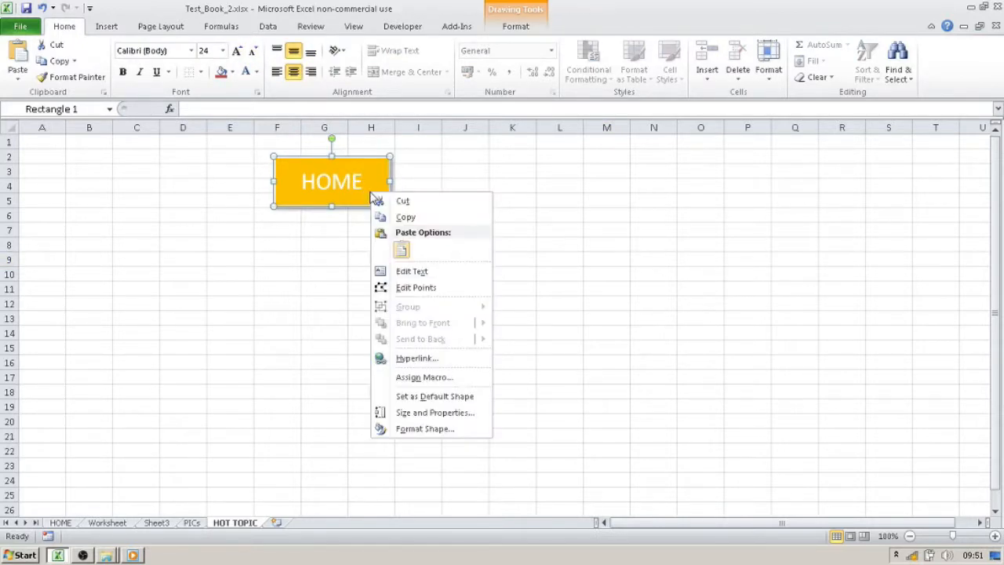
{"action": "left_click", "coordinate": [452, 362]}
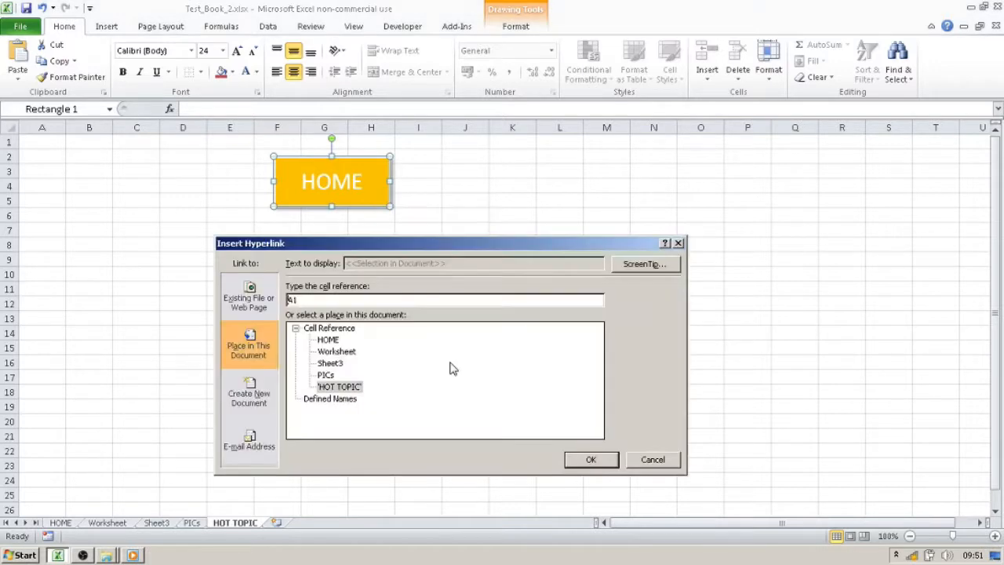
{"action": "double_click", "coordinate": [334, 338]}
{"action": "left_click", "coordinate": [385, 335]}
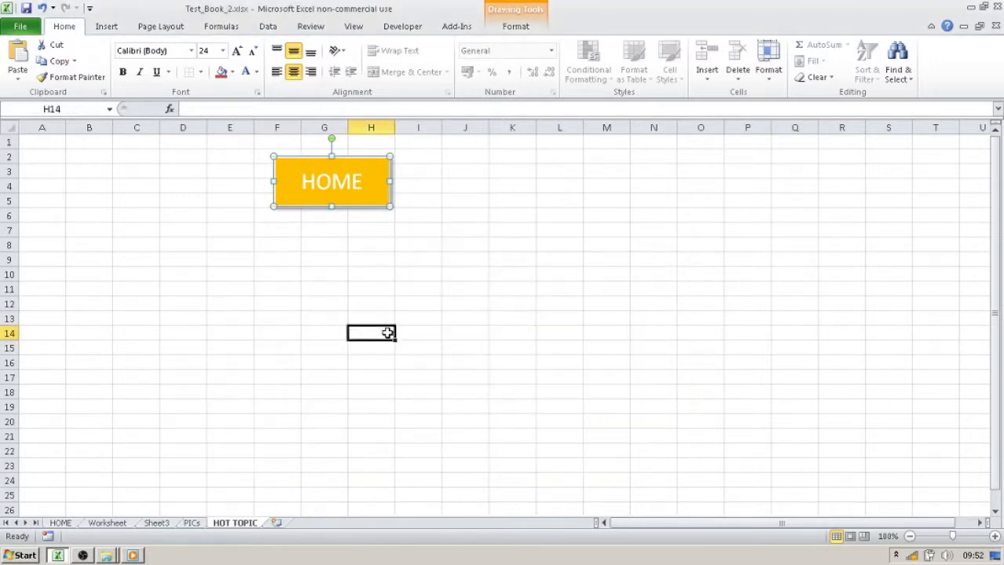
{"action": "left_click", "coordinate": [358, 192]}
{"action": "left_click", "coordinate": [603, 202]}
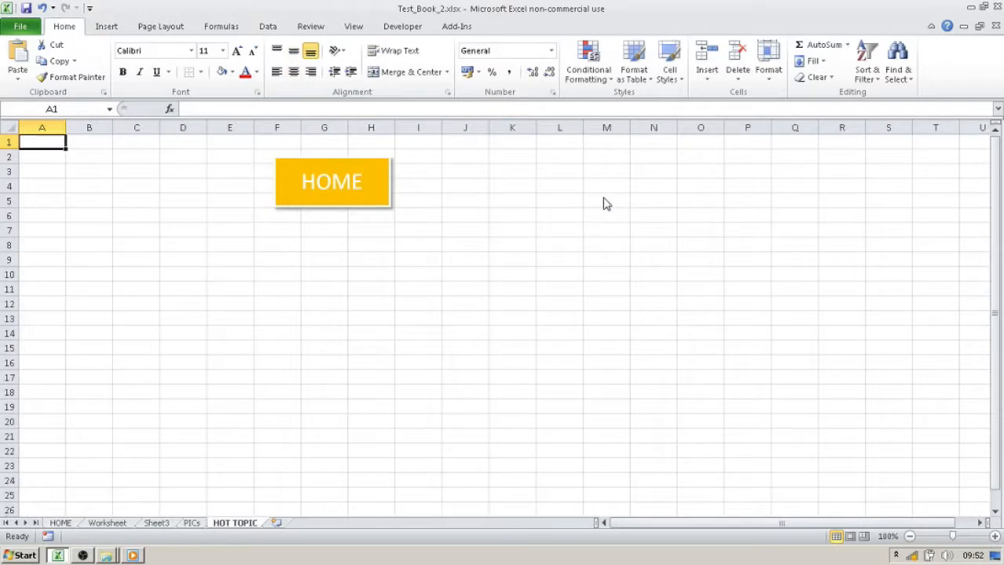
{"action": "left_click", "coordinate": [285, 188]}
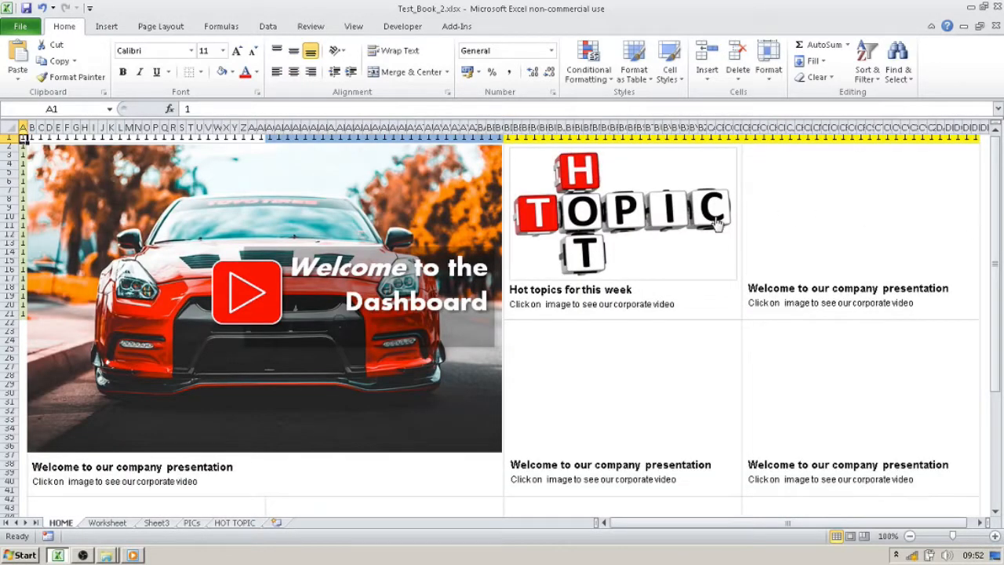
- Copy the dark car picture from the PICs sheet and paste it into the HOME sheet
{"action": "left_click", "coordinate": [985, 210]}
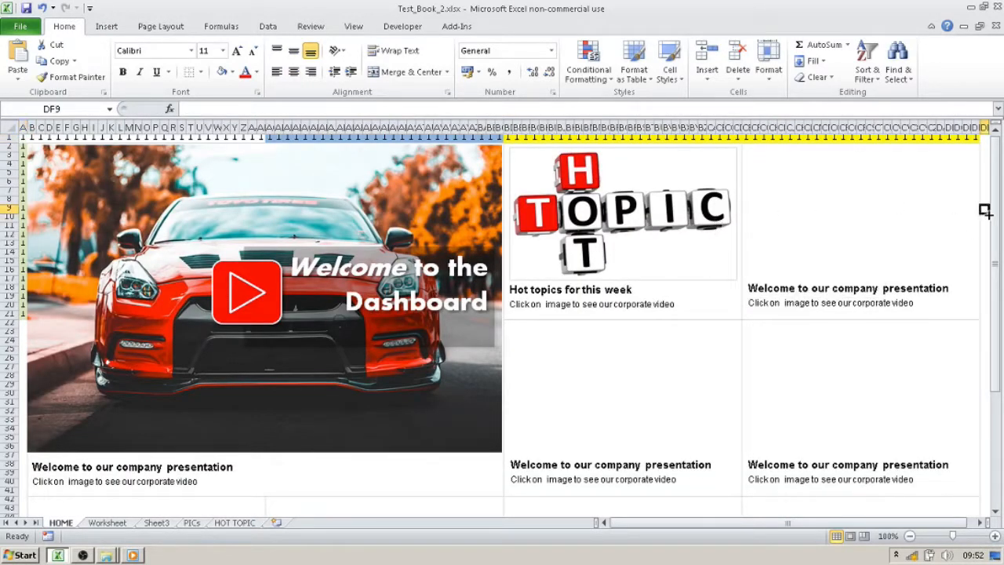
{"action": "left_click", "coordinate": [196, 523]}
{"action": "scroll", "coordinate": [563, 348], "scroll_direction": "down", "scroll_amount": 9}
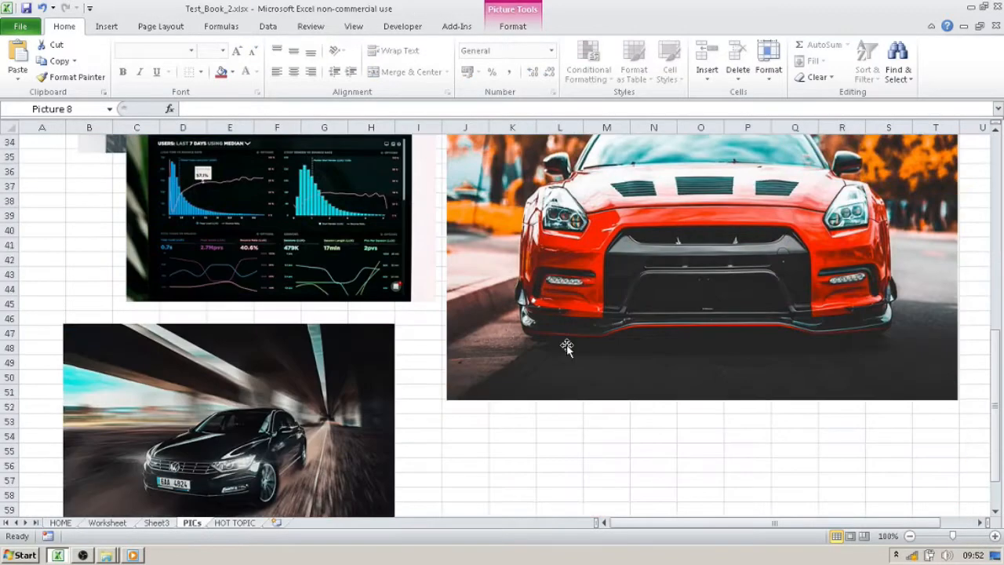
{"action": "scroll", "coordinate": [563, 348], "scroll_direction": "up", "scroll_amount": 4}
{"action": "left_click", "coordinate": [244, 376]}
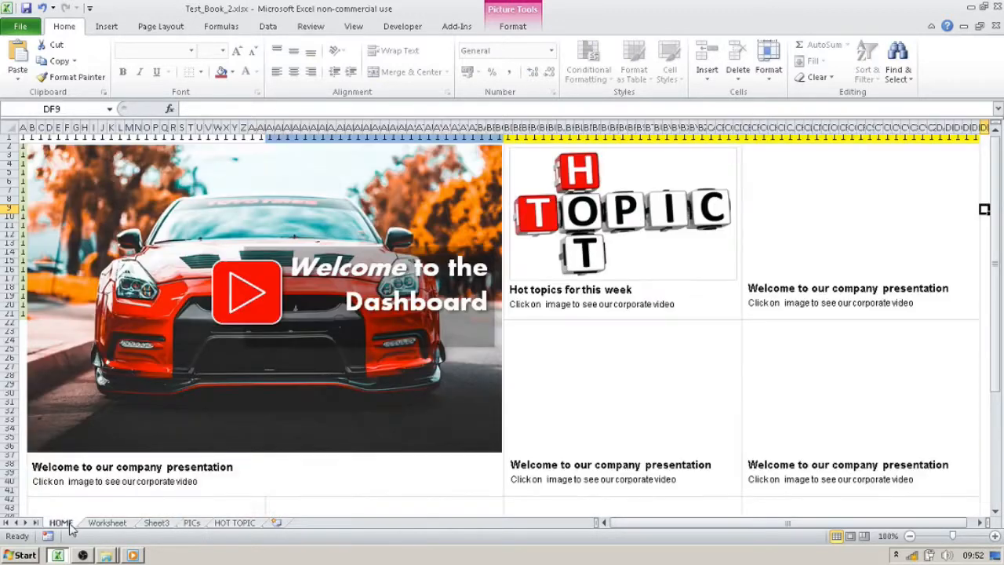
{"action": "left_click", "coordinate": [67, 524]}
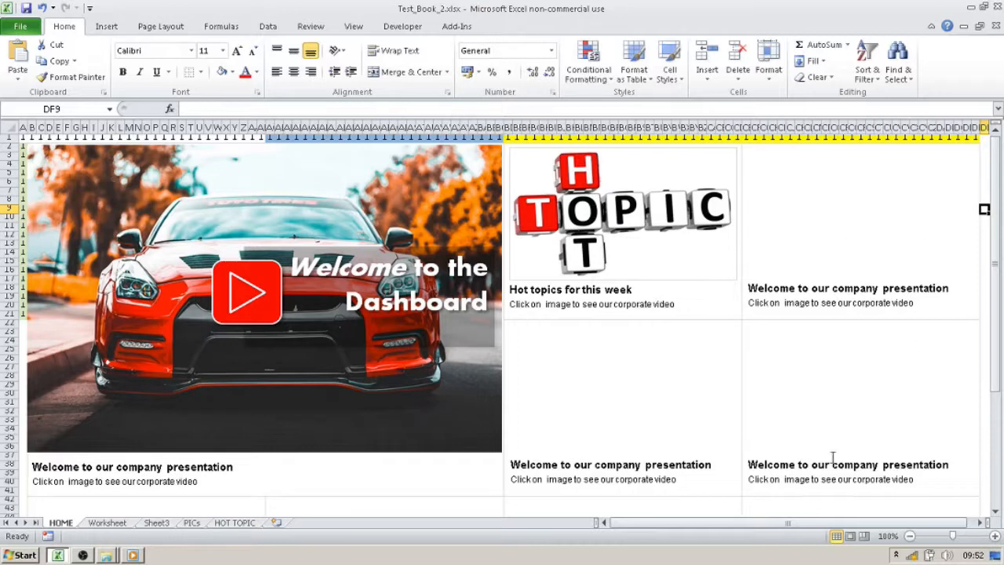
{"action": "left_click_drag", "start_coordinate": [823, 524], "coordinate": [829, 525]}
{"action": "left_click", "coordinate": [984, 378]}
{"action": "key", "text": "ctrl+v"}
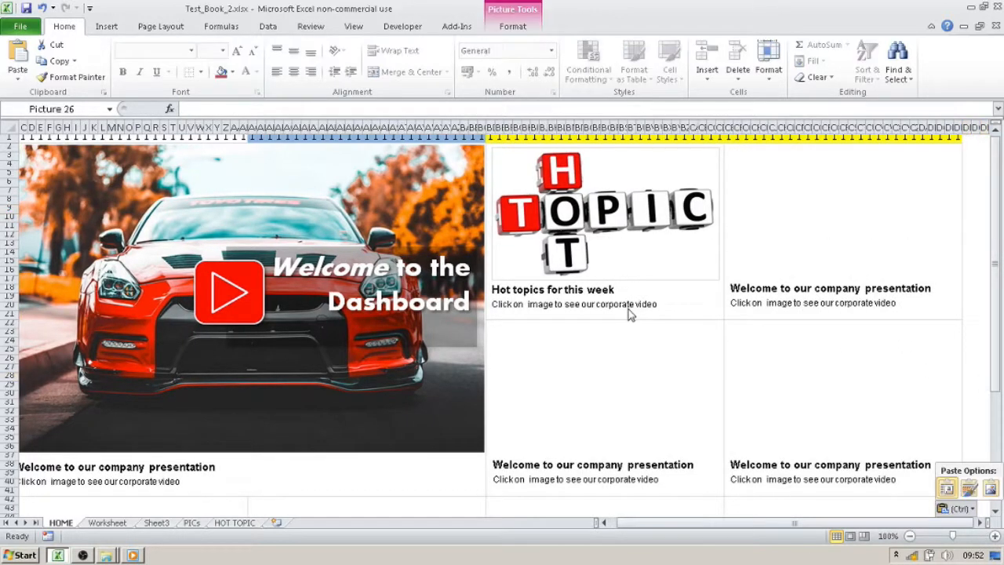
- Shrink the dark car picture and fit it into the block beside the Hot Topic picture, directly above its caption
{"action": "left_click_drag", "start_coordinate": [984, 390], "coordinate": [400, 243]}
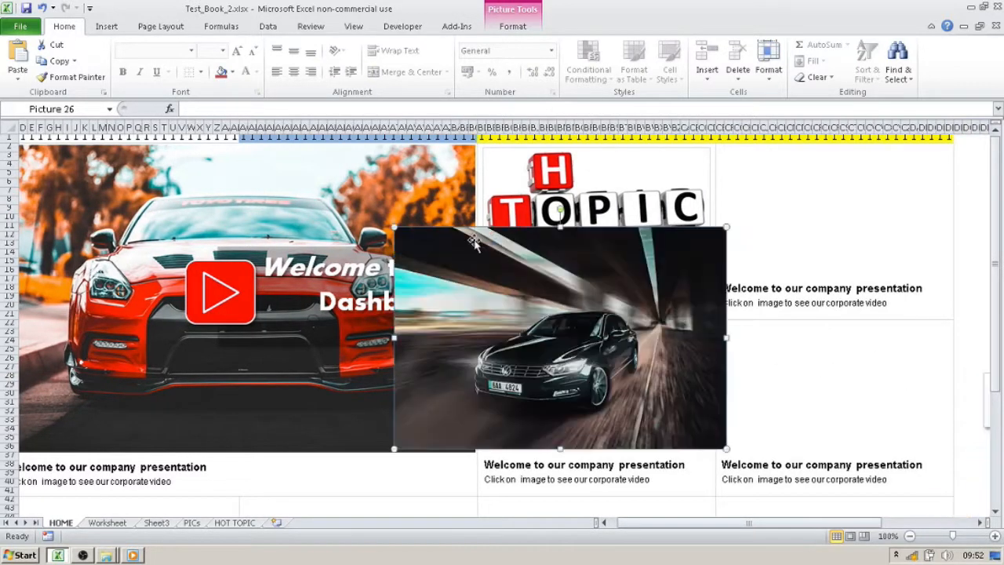
{"action": "left_click_drag", "start_coordinate": [726, 227], "coordinate": [604, 308]}
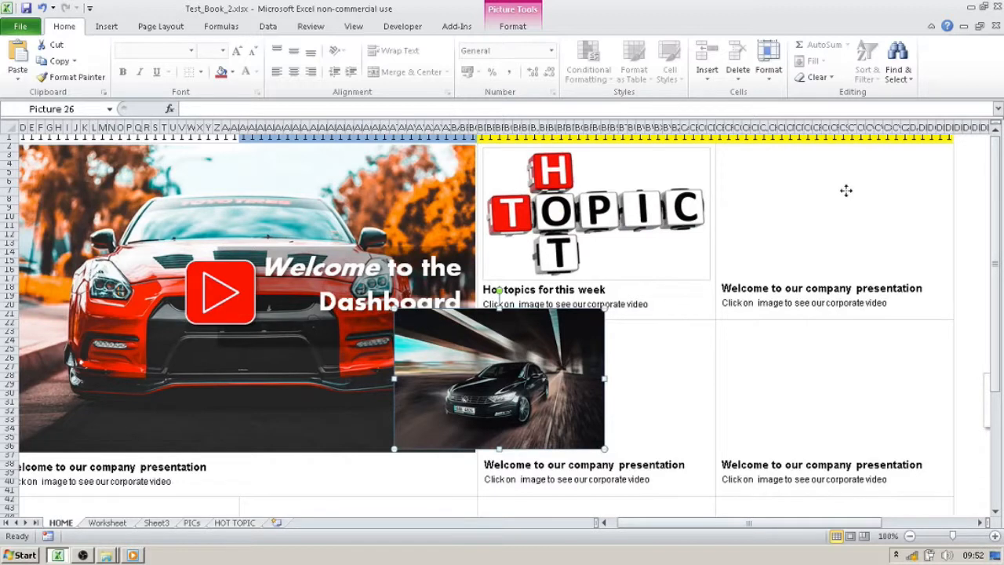
{"action": "left_click_drag", "start_coordinate": [845, 189], "coordinate": [845, 190]}
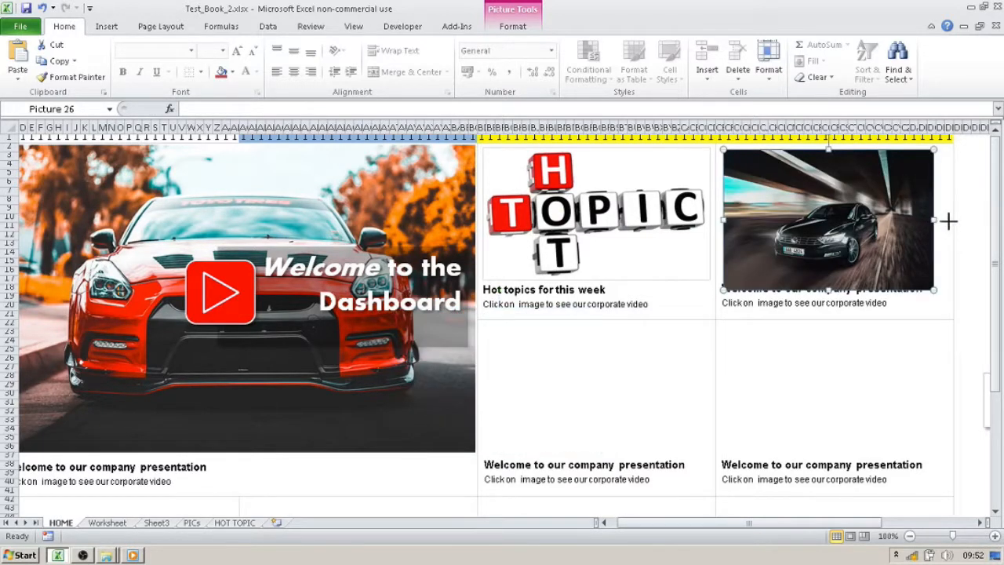
{"action": "left_click_drag", "start_coordinate": [943, 223], "coordinate": [944, 222]}
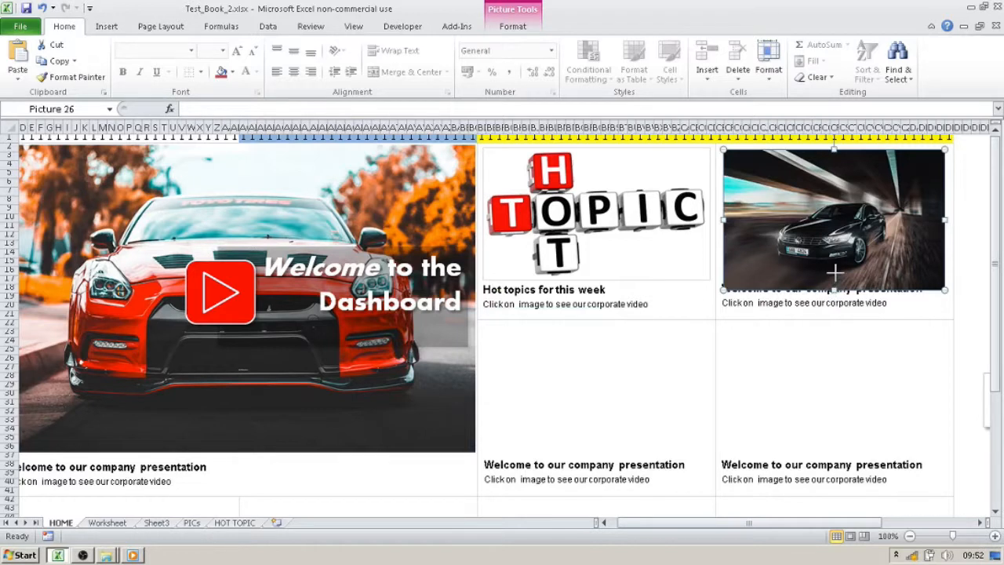
{"action": "left_click_drag", "start_coordinate": [834, 271], "coordinate": [835, 273]}
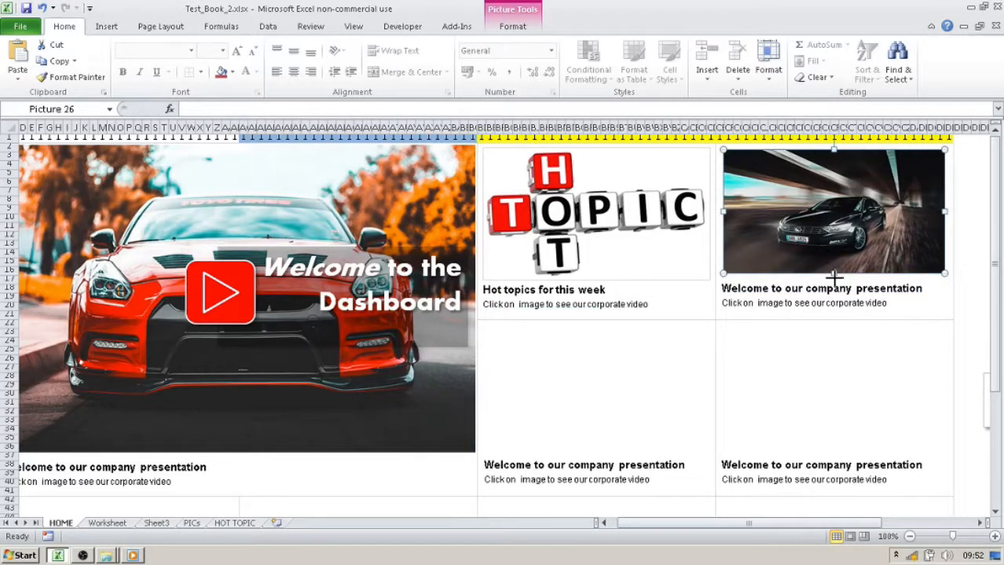
{"action": "left_click", "coordinate": [966, 253]}
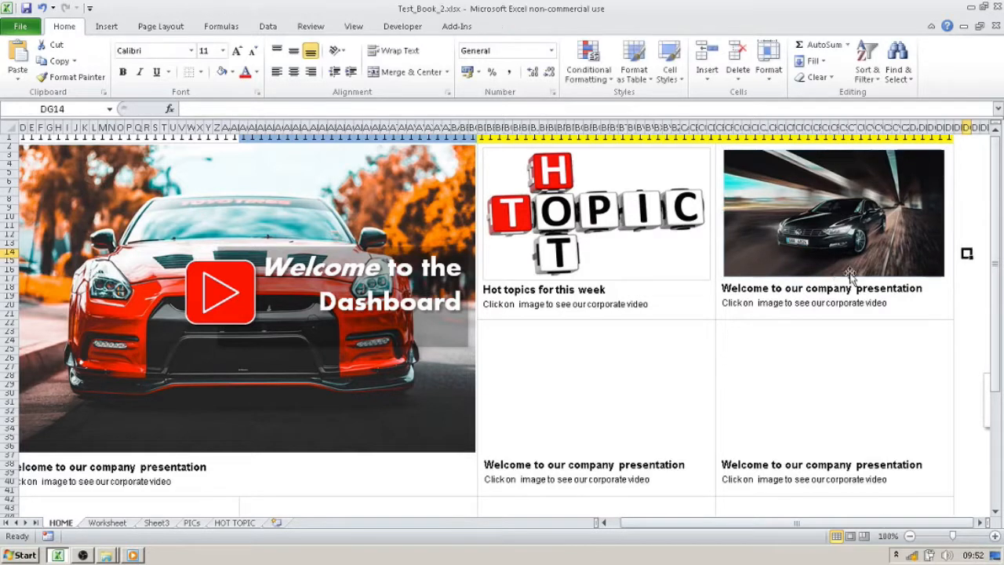
- Replace the bold heading in the caption under the dark car picture with "Customer List"
{"action": "left_click_drag", "start_coordinate": [922, 287], "coordinate": [722, 288]}
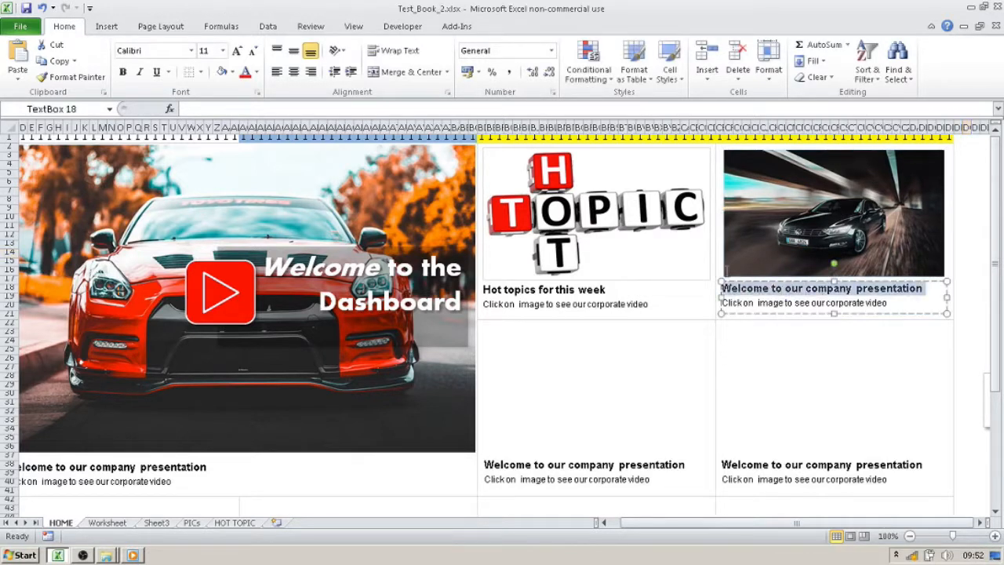
{"action": "key", "text": "BackSpace"}
{"action": "type", "text": "cUSTME"}
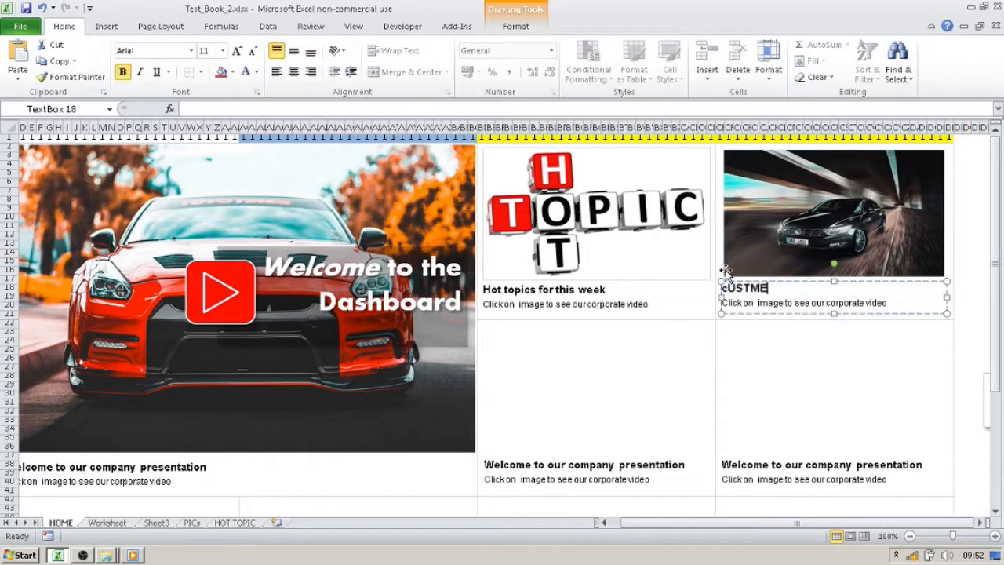
{"action": "key", "text": "BackSpace"}
{"action": "key", "text": "BackSpace"}
{"action": "key", "text": "BackSpace"}
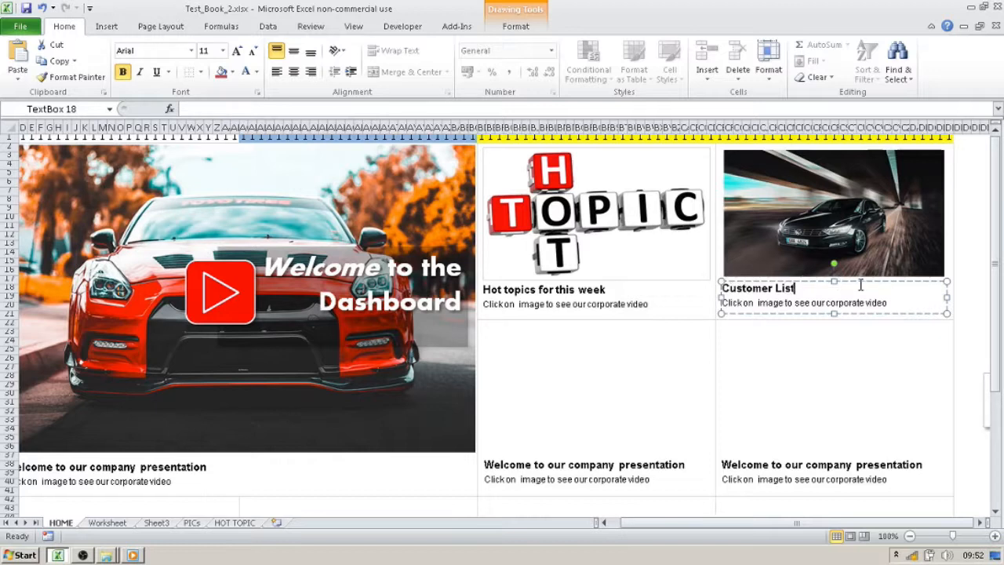
- Replace the second caption line under the "Hot topics for this week" heading with "Click on image to view"
{"action": "left_click", "coordinate": [638, 304]}
{"action": "left_click_drag", "start_coordinate": [650, 303], "coordinate": [484, 311]}
{"action": "type", "text": "Click"}
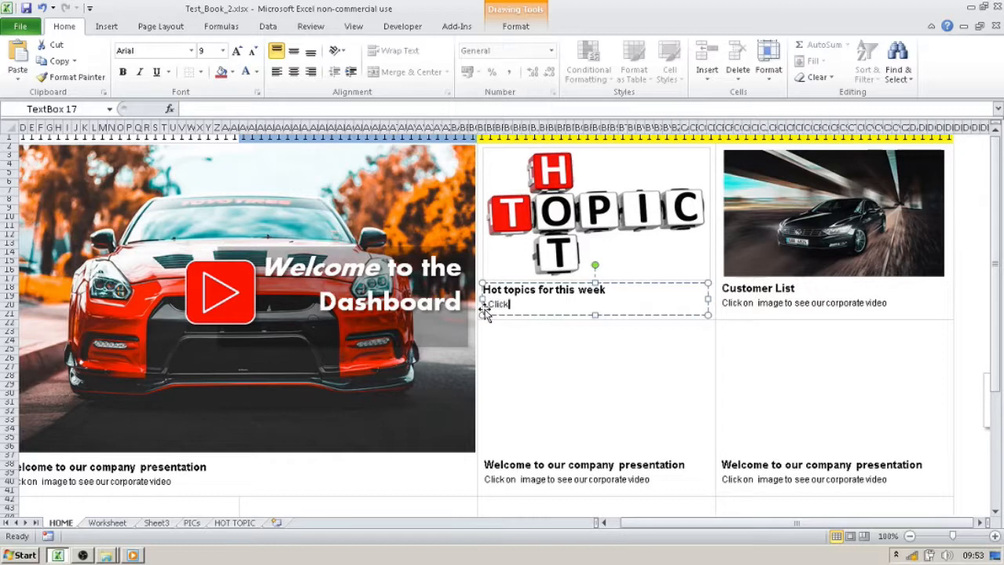
{"action": "type", "text": "on image to v"}
{"action": "key", "text": "Home"}
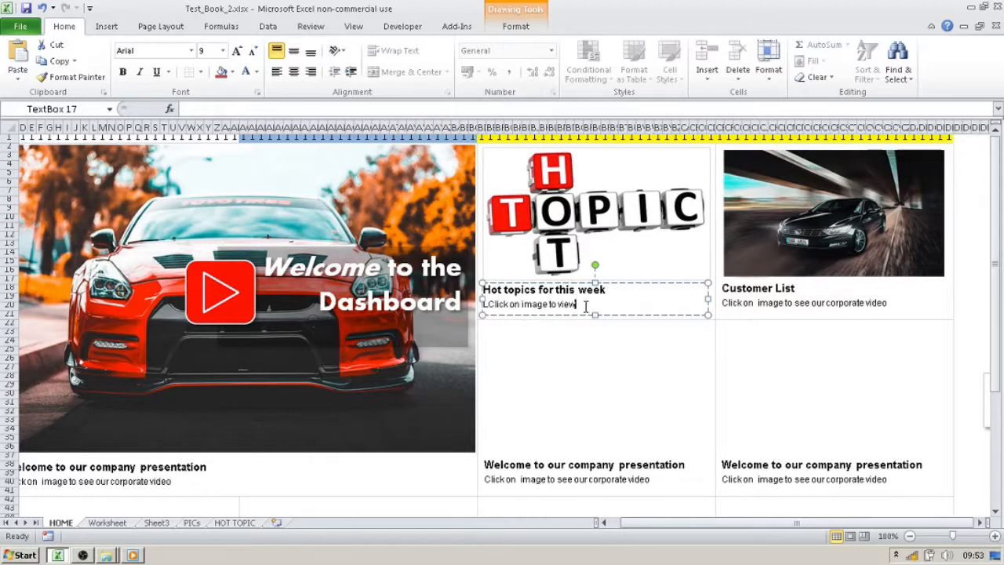
{"action": "left_click_drag", "start_coordinate": [585, 306], "coordinate": [482, 318]}
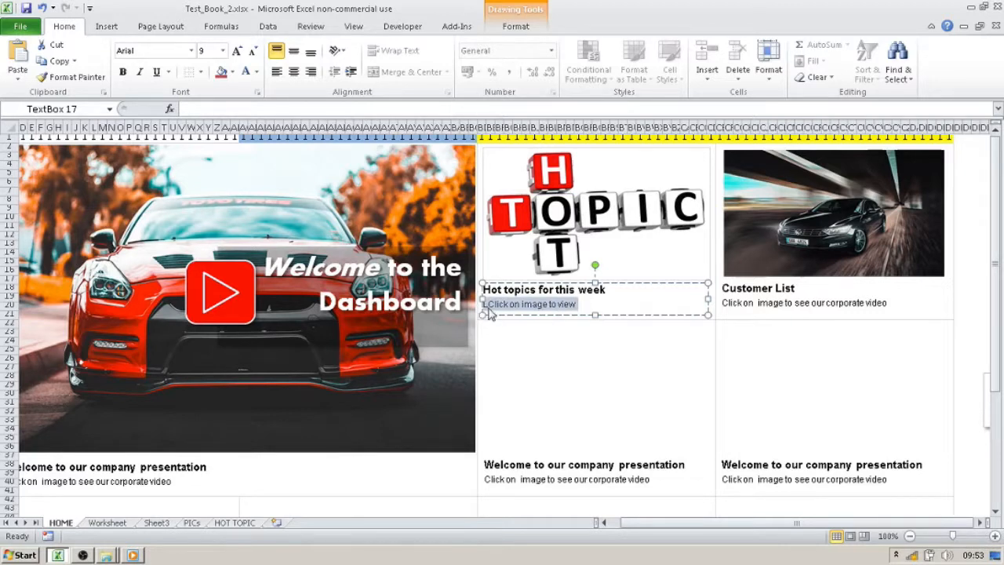
{"action": "left_click", "coordinate": [488, 323]}
{"action": "left_click", "coordinate": [510, 309]}
{"action": "key", "text": "BackSpace"}
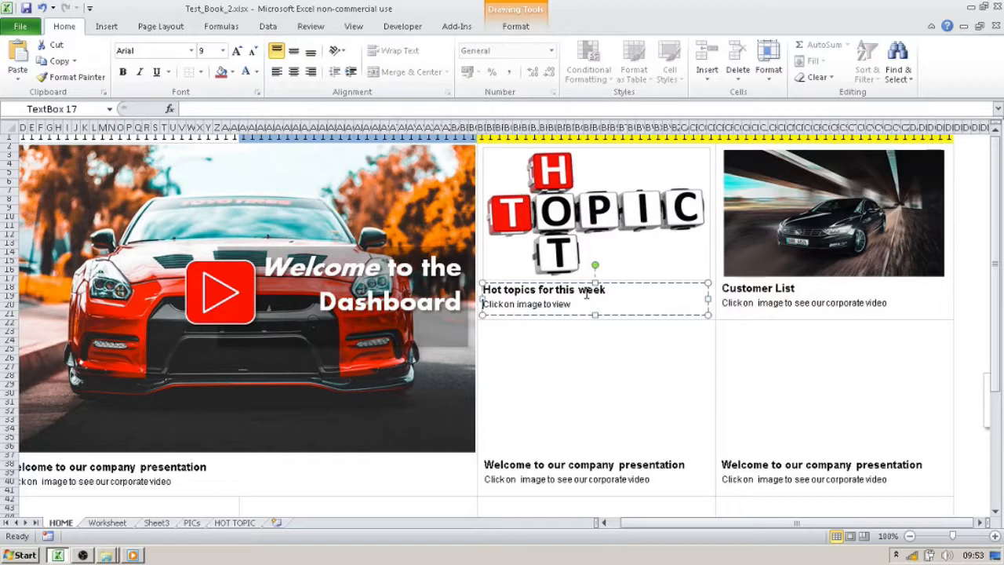
- Copy the "Click on image to view" line from the Hot topics caption over the second line of the Customer List caption and both lower captions
{"action": "left_click_drag", "start_coordinate": [578, 302], "coordinate": [470, 306]}
{"action": "key", "text": "ctrl+c"}
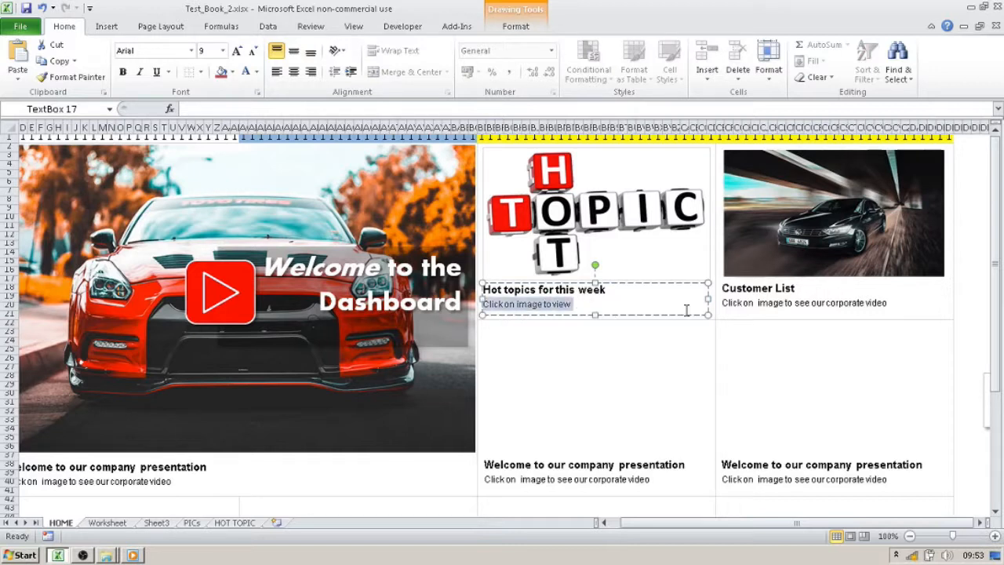
{"action": "left_click", "coordinate": [860, 302]}
{"action": "left_click_drag", "start_coordinate": [891, 303], "coordinate": [725, 307]}
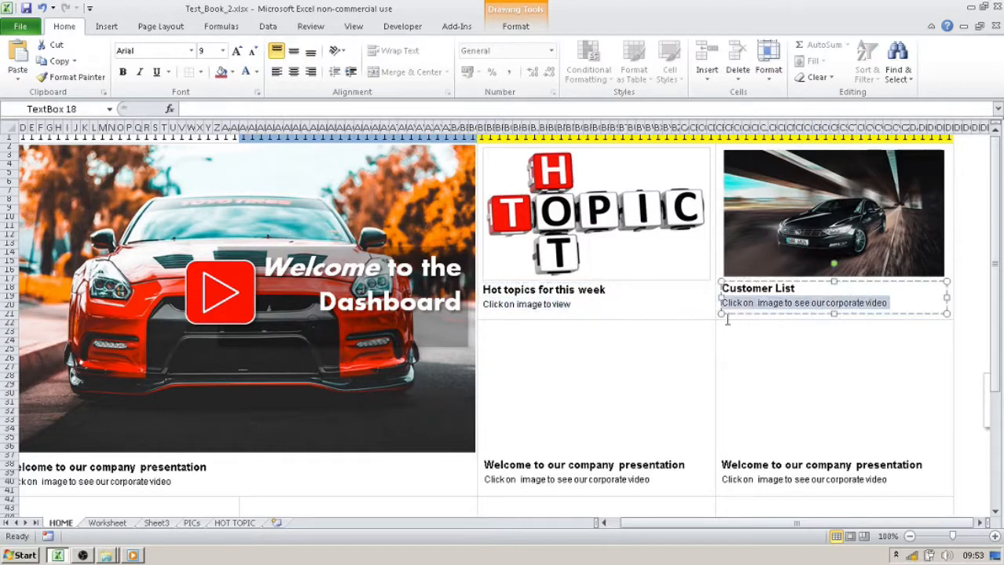
{"action": "key", "text": "ctrl+v"}
{"action": "left_click_drag", "start_coordinate": [653, 483], "coordinate": [470, 473]}
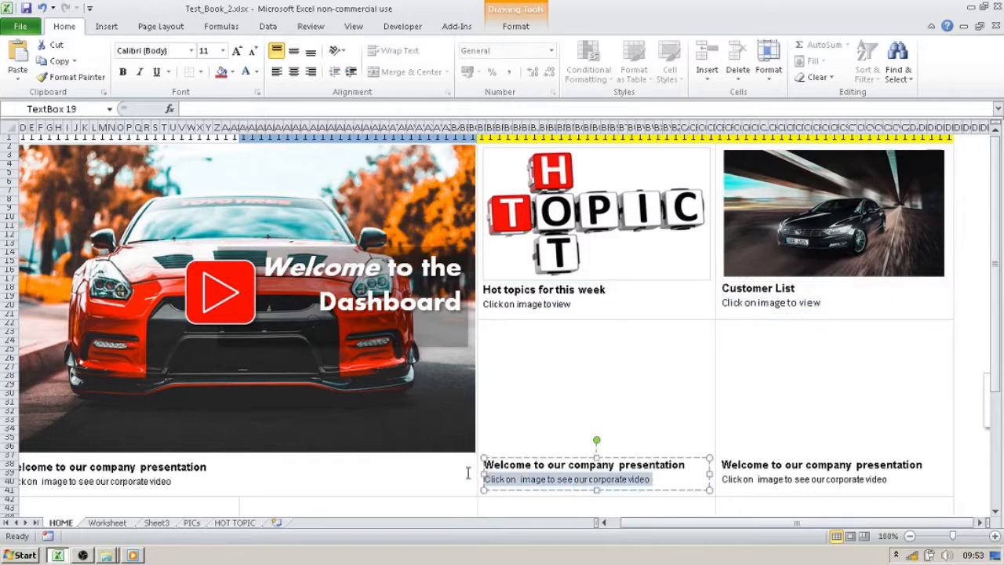
{"action": "key", "text": "ctrl+v"}
{"action": "left_click_drag", "start_coordinate": [897, 483], "coordinate": [717, 478]}
{"action": "key", "text": "ctrl+v"}
{"action": "left_click", "coordinate": [977, 350]}
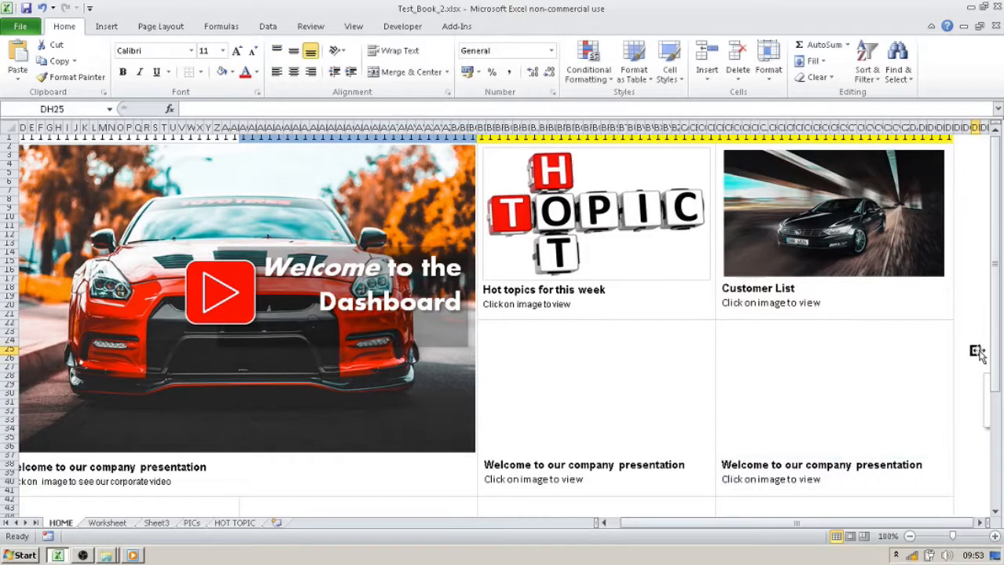
- Add a new worksheet after HOT TOPIC and name it CUSTOMER
{"action": "left_click", "coordinate": [837, 234]}
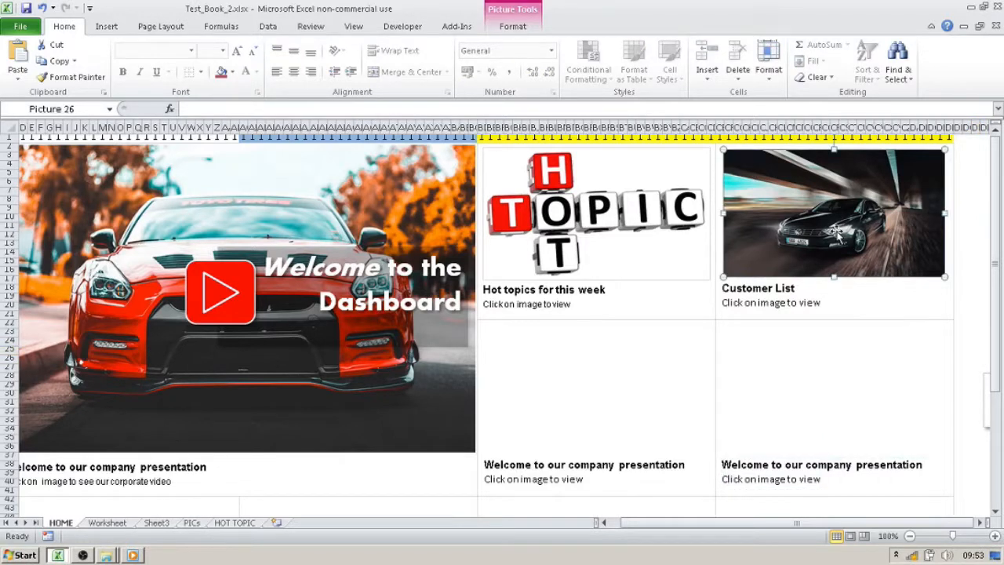
{"action": "right_click", "coordinate": [838, 232]}
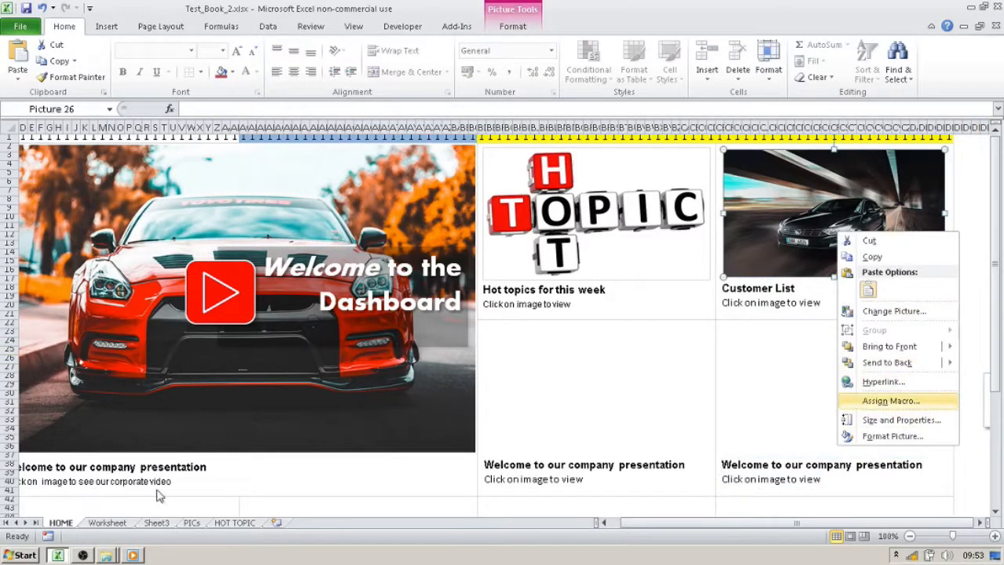
{"action": "left_click", "coordinate": [277, 523]}
{"action": "left_click", "coordinate": [277, 521]}
{"action": "double_click", "coordinate": [279, 521]}
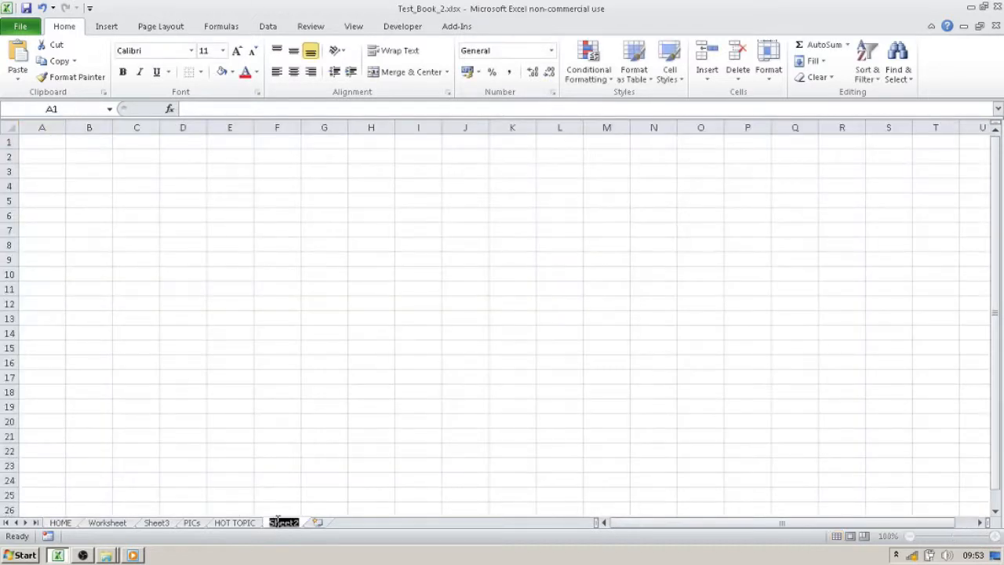
{"action": "type", "text": "CUSTOMER"}
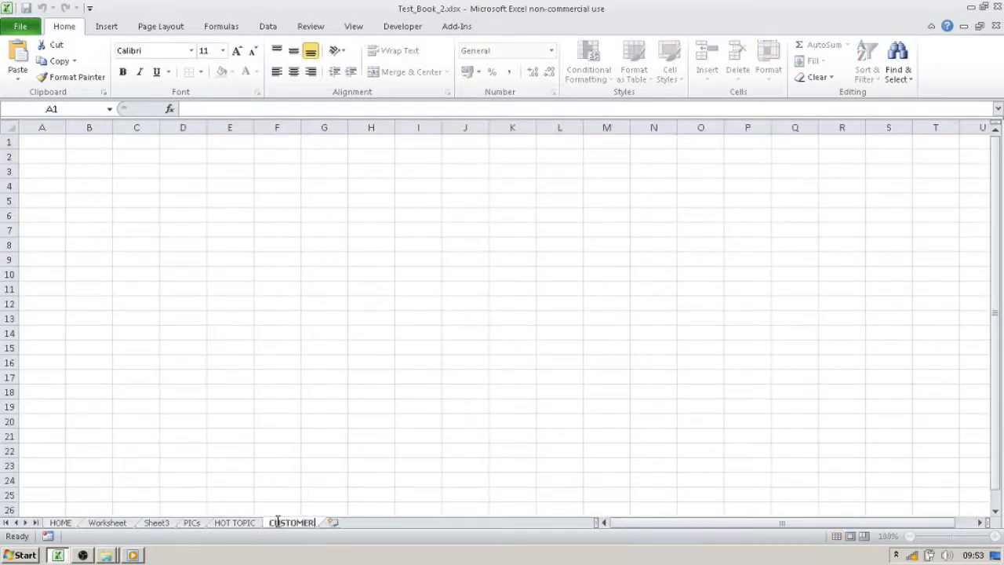
{"action": "left_click", "coordinate": [265, 334]}
- Copy the yellow HOME button from the HOT TOPIC sheet and paste it into the CUSTOMER sheet around cell D4
{"action": "left_click", "coordinate": [242, 523]}
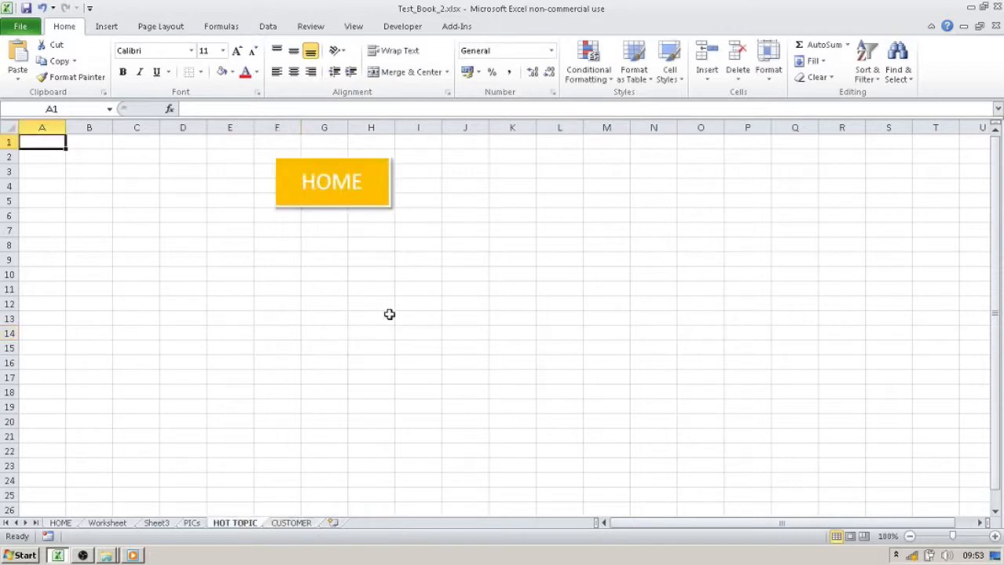
{"action": "right_click", "coordinate": [374, 182]}
{"action": "left_click", "coordinate": [407, 201]}
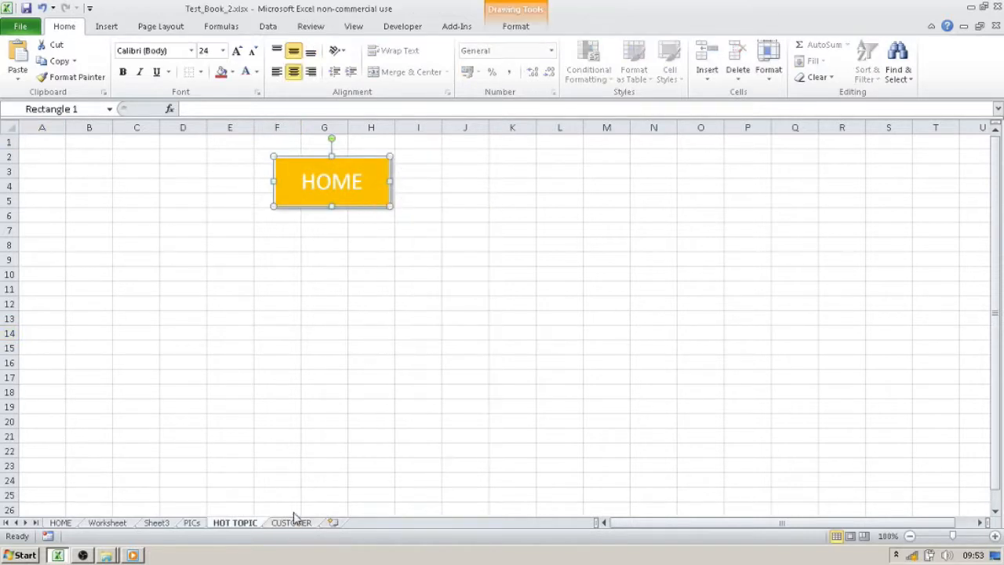
{"action": "left_click", "coordinate": [307, 527]}
{"action": "left_click", "coordinate": [191, 180]}
{"action": "key", "text": "ctrl+v"}
{"action": "left_click", "coordinate": [497, 214]}
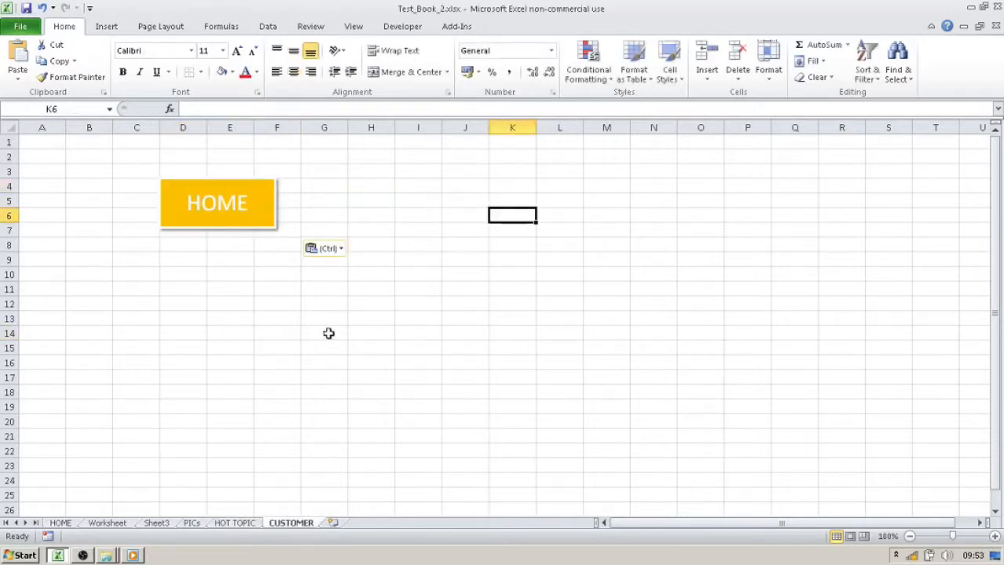
- Return to the HOME sheet and hyperlink the dark car picture to cell A1 of the CUSTOMER sheet in this document
{"action": "left_click", "coordinate": [244, 213]}
{"action": "right_click", "coordinate": [833, 243]}
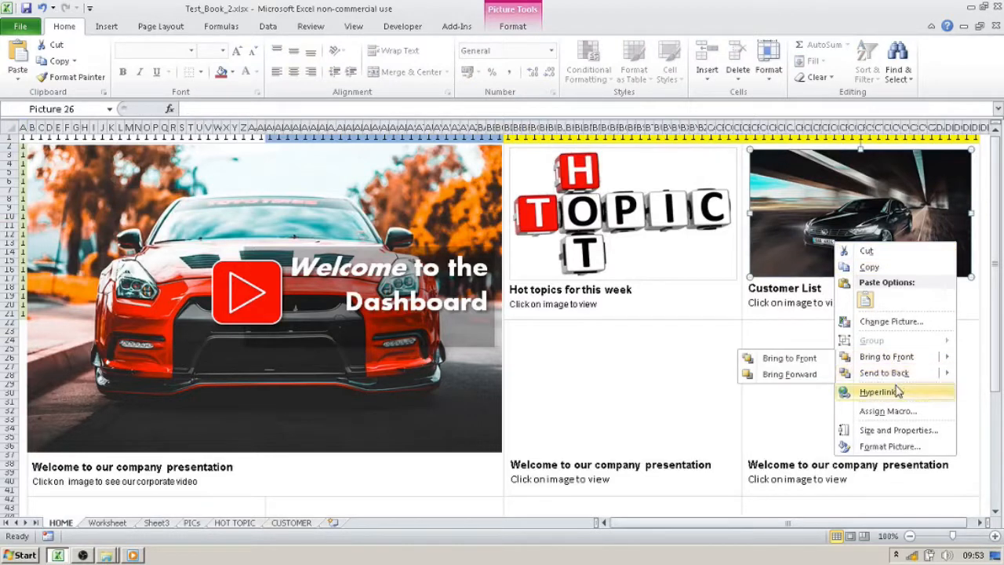
{"action": "left_click", "coordinate": [872, 391]}
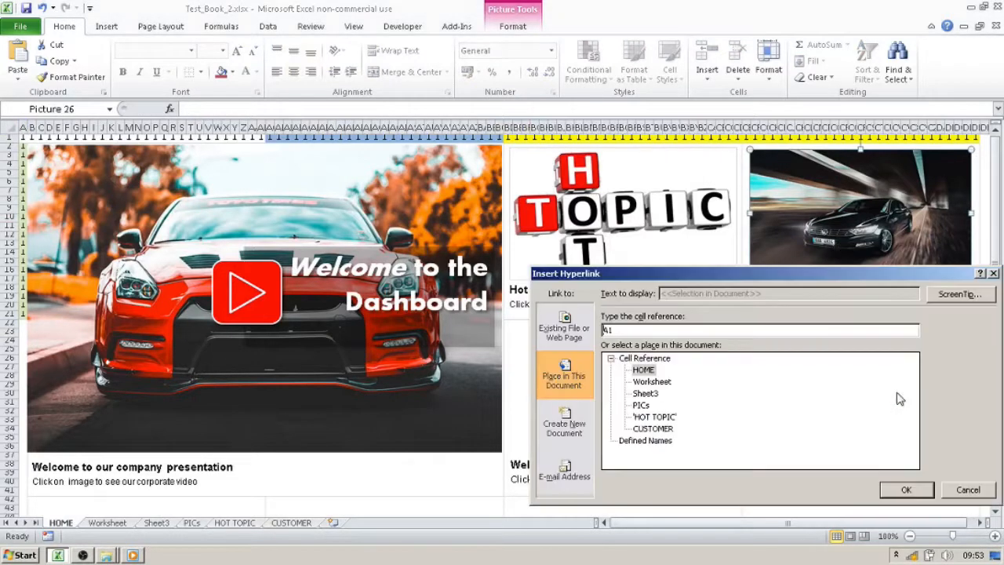
{"action": "left_click", "coordinate": [653, 429]}
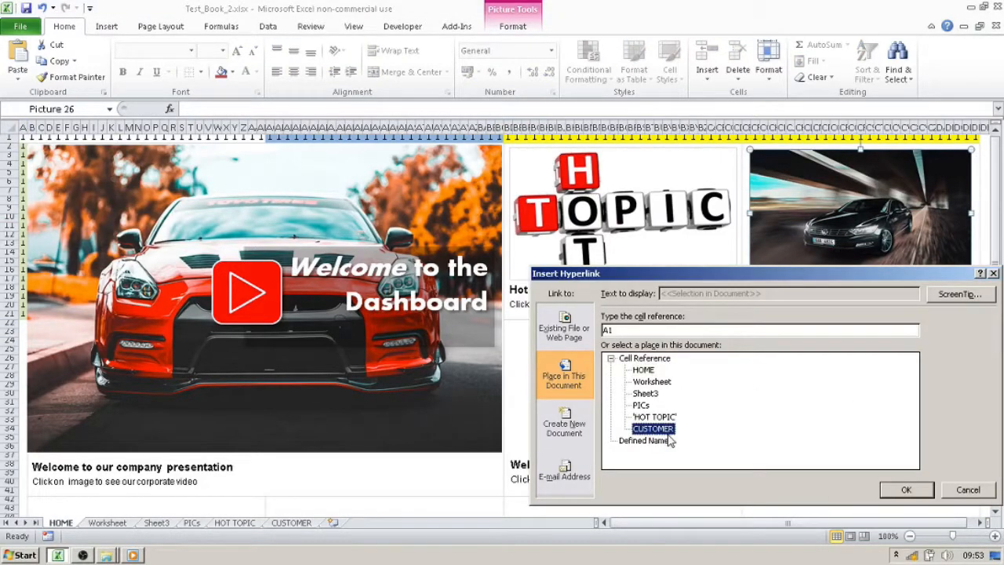
{"action": "left_click", "coordinate": [906, 489]}
- Hyperlink the Customer List caption text box to cell A1 of the CUSTOMER sheet
{"action": "left_click", "coordinate": [846, 303]}
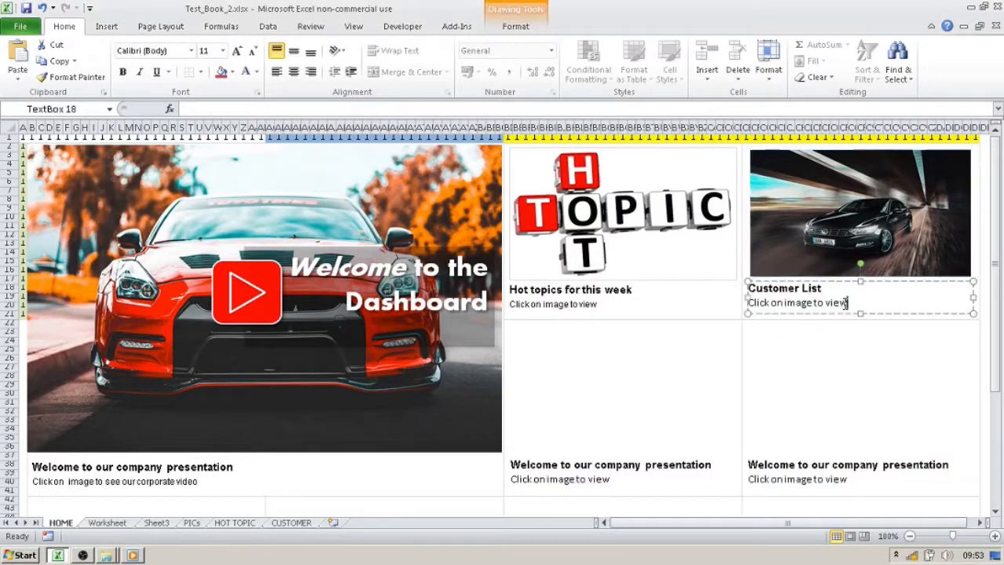
{"action": "right_click", "coordinate": [829, 312]}
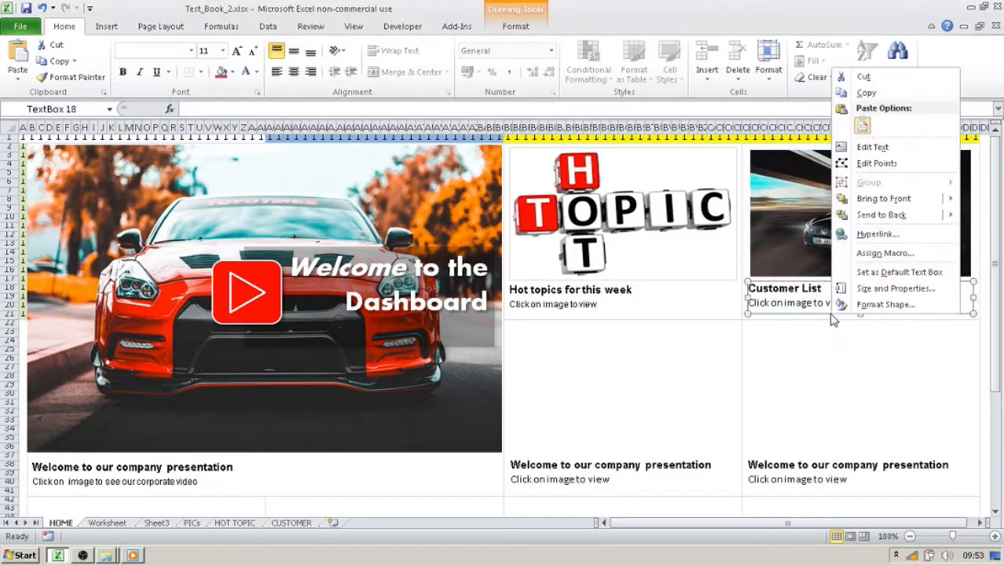
{"action": "left_click", "coordinate": [892, 234]}
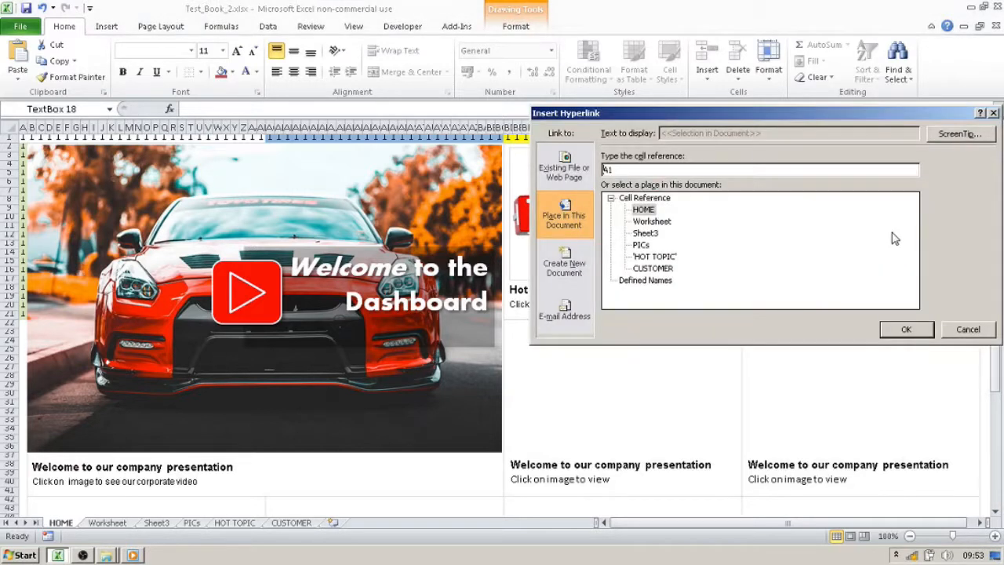
{"action": "left_click", "coordinate": [658, 269]}
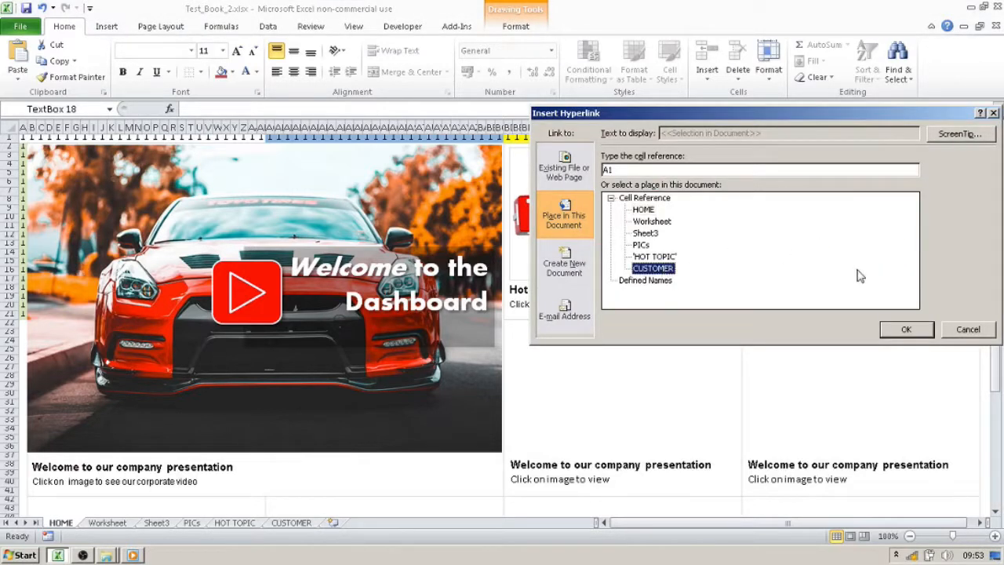
{"action": "left_click", "coordinate": [901, 329]}
{"action": "left_click", "coordinate": [981, 307]}
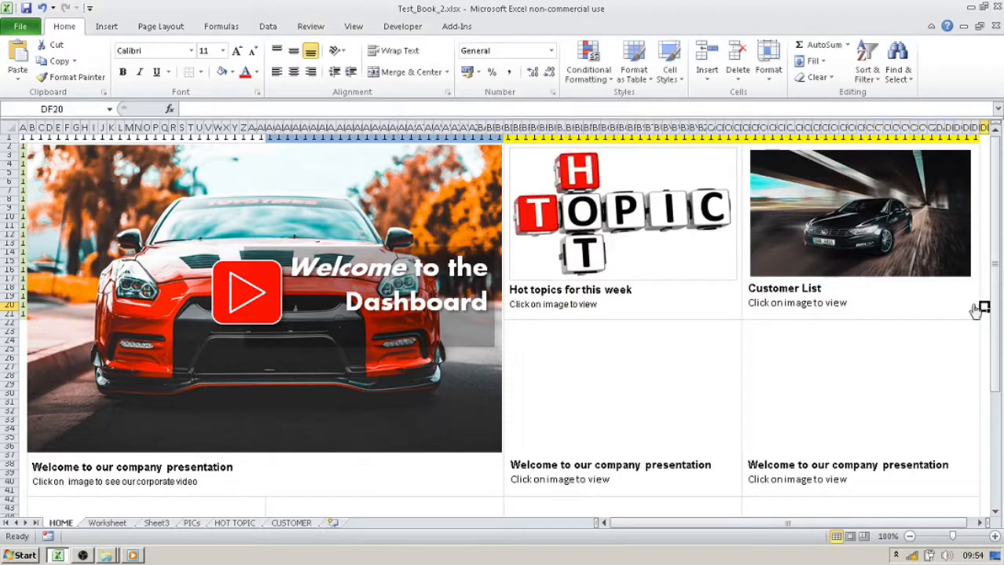
- Test the Customer List and Hot Topic links, returning to the dashboard with the HOME button on each sheet
{"action": "left_click", "coordinate": [969, 308]}
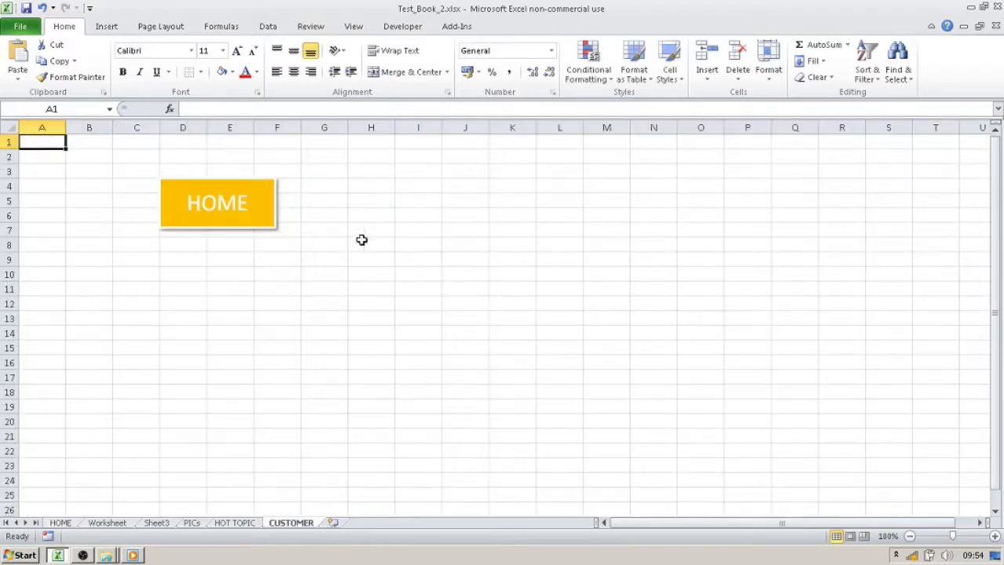
{"action": "left_click", "coordinate": [241, 217]}
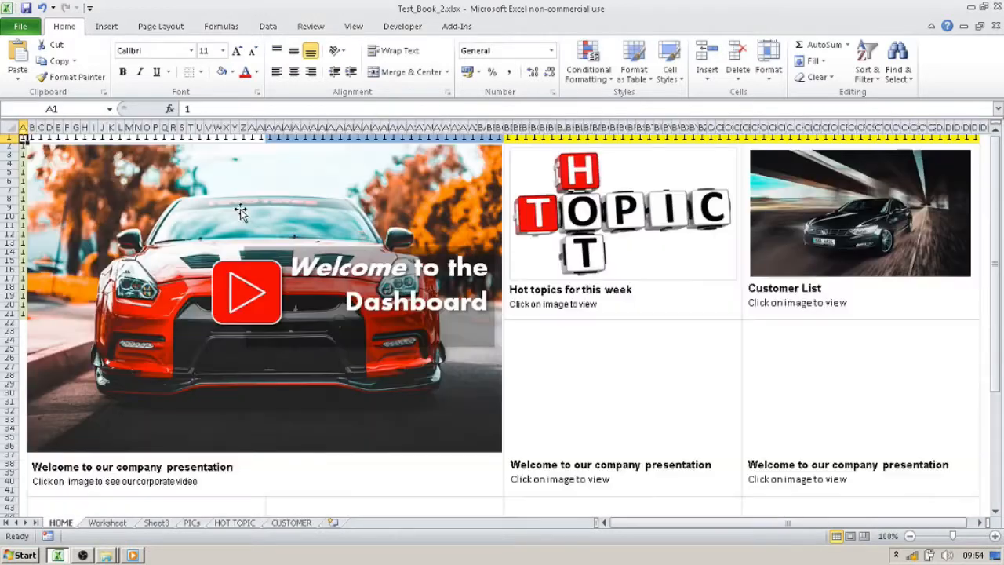
{"action": "left_click", "coordinate": [604, 251]}
{"action": "left_click", "coordinate": [366, 203]}
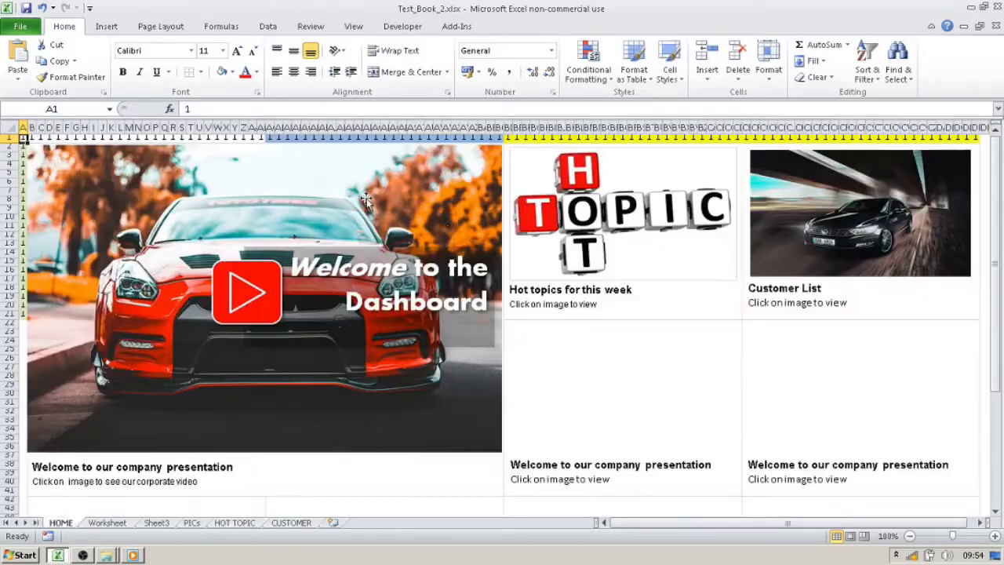